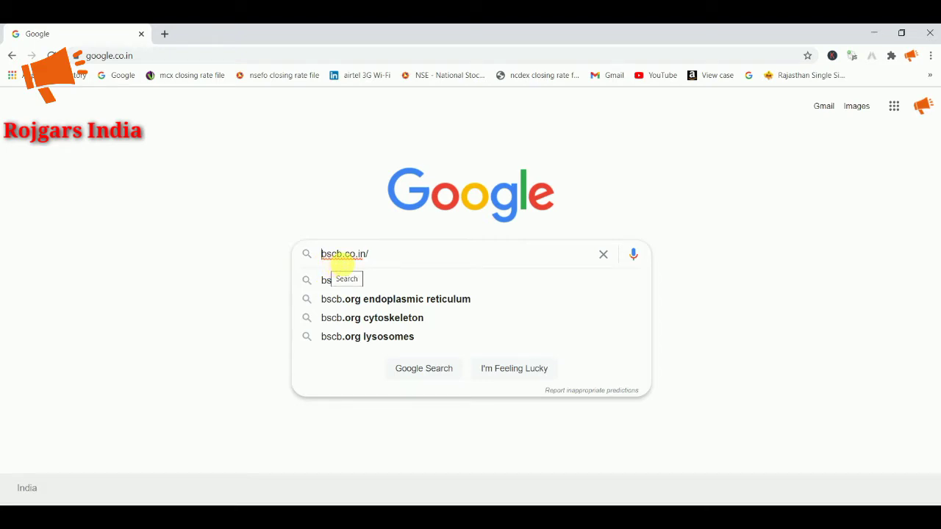
Step: Search Google for bscb.co.in and open the official Bihar State Cooperative Bank site
key(BackSpace)
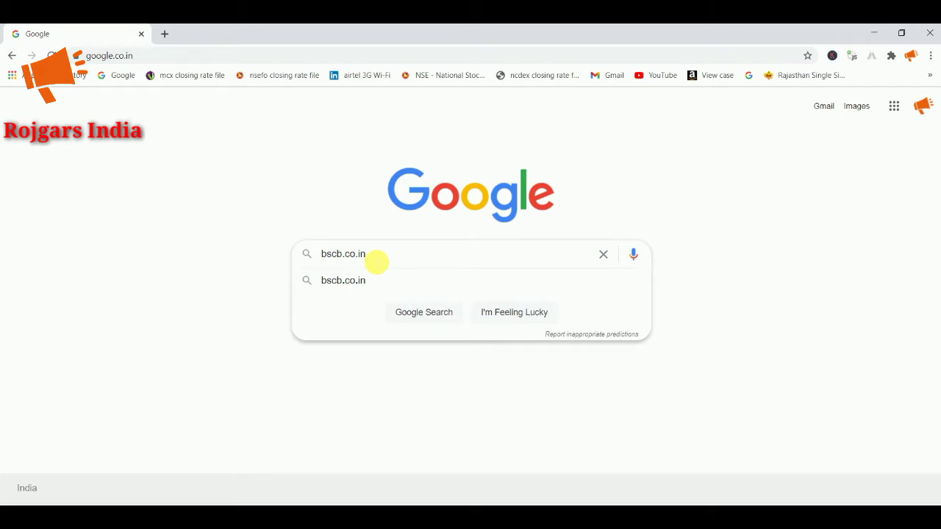
key(Return)
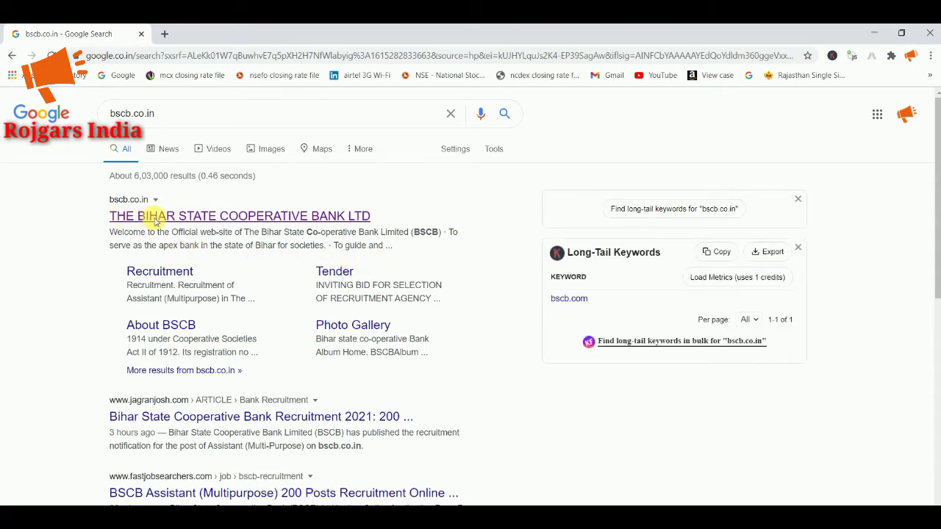
click(173, 222)
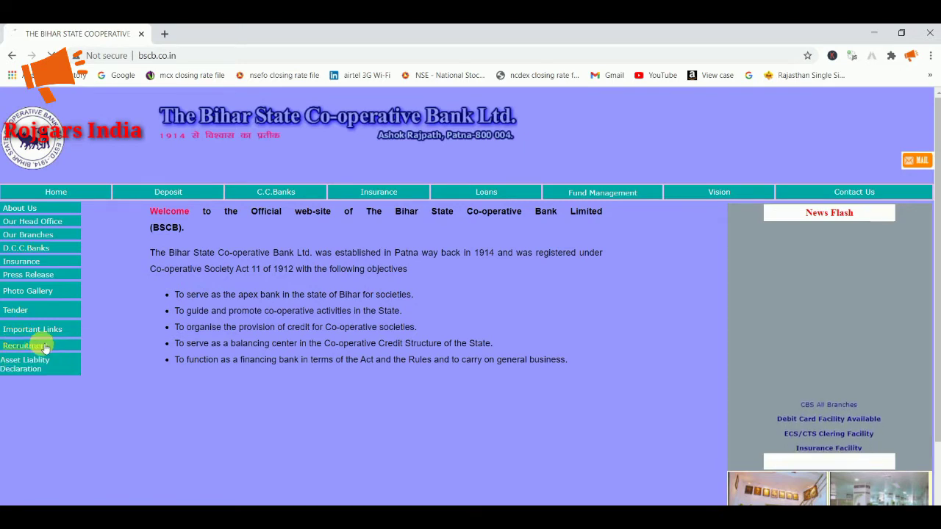
Step: Go to Recruitment and open the Apply Online link for Assistant (Multipurpose) posts
click(43, 347)
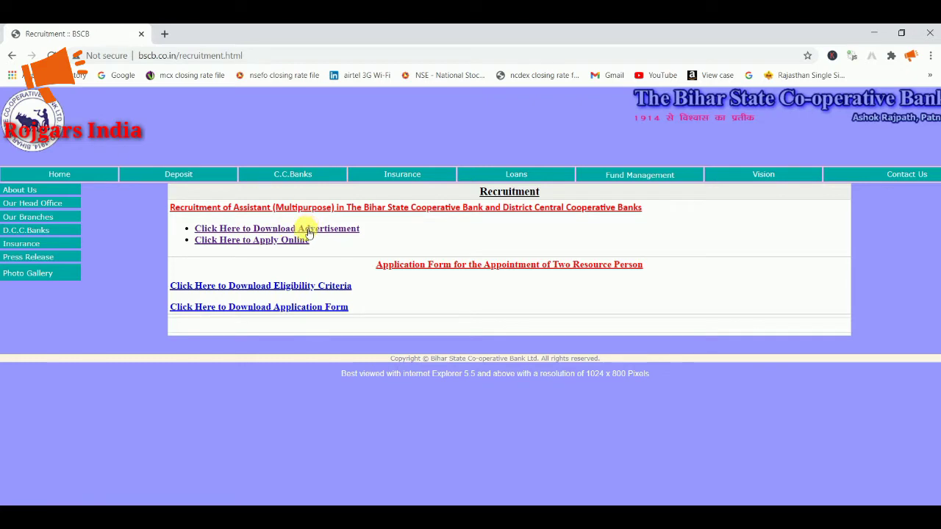
click(254, 242)
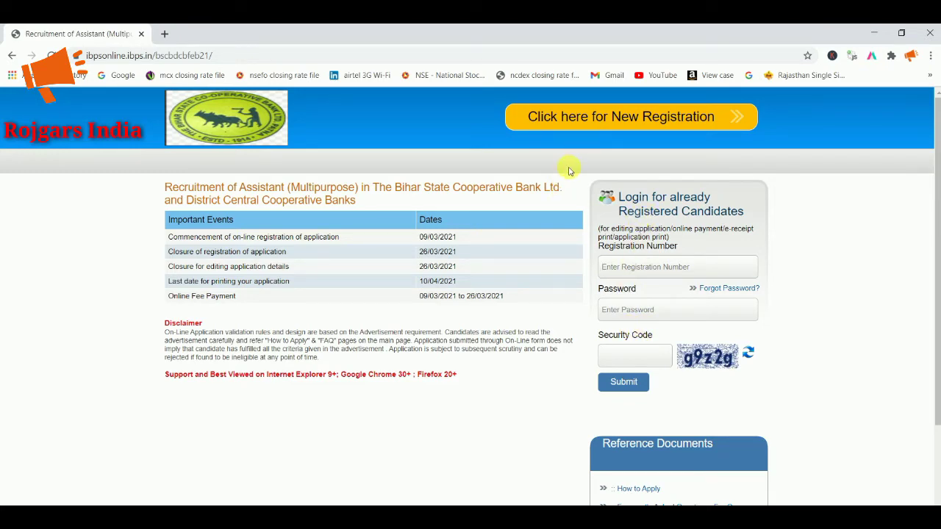
Step: Start a New Registration, then enter and confirm the candidate's first name
click(580, 116)
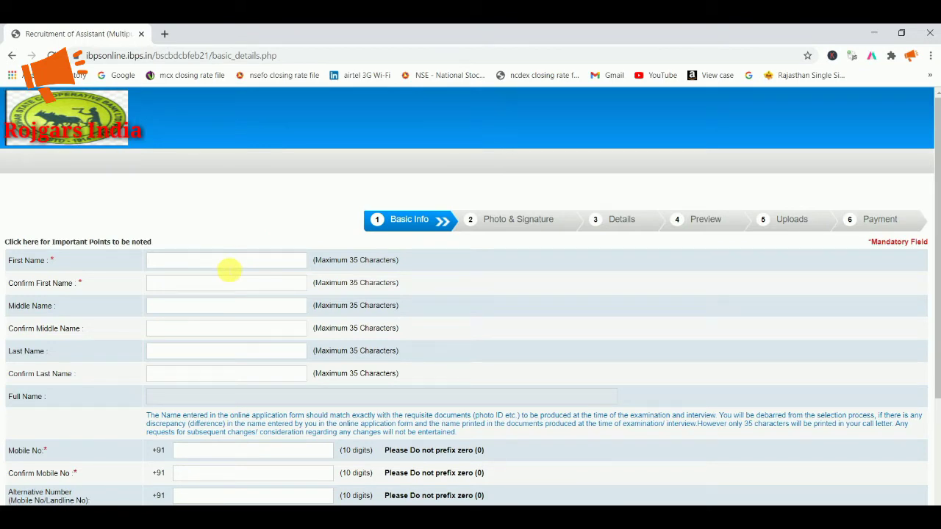
click(213, 284)
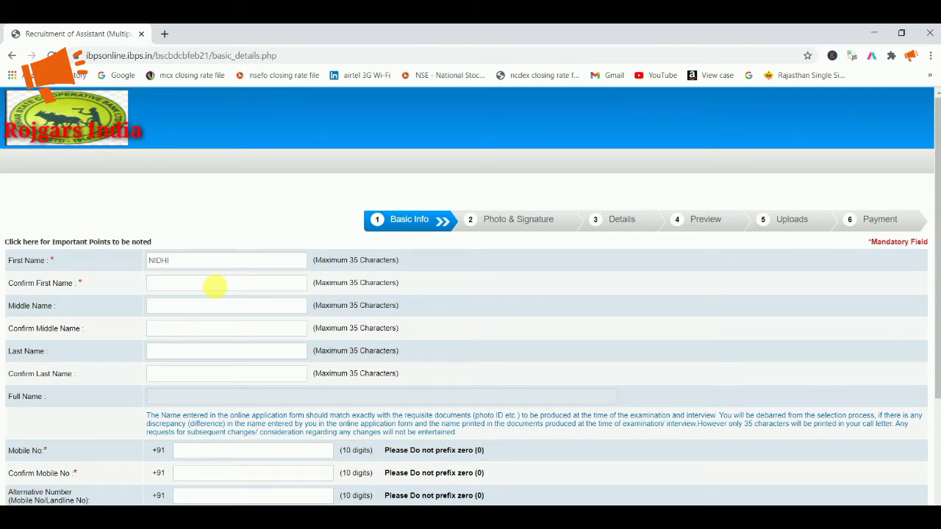
click(187, 331)
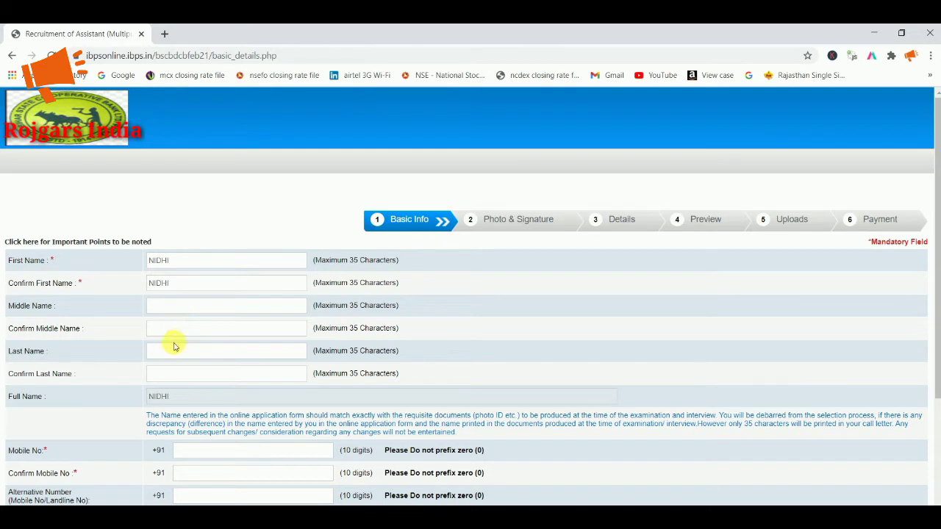
Step: Enter and confirm the candidate's last name
click(178, 353)
click(177, 373)
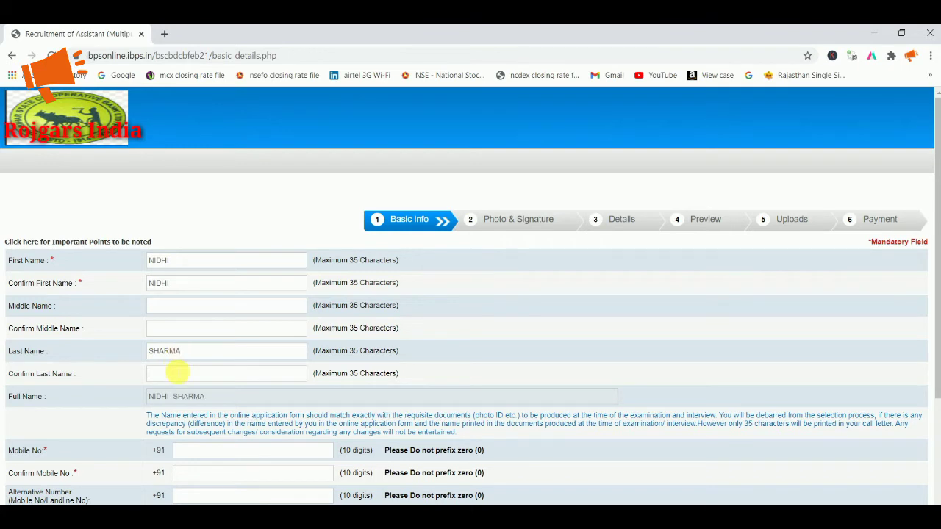
scroll(194, 400, down, 1)
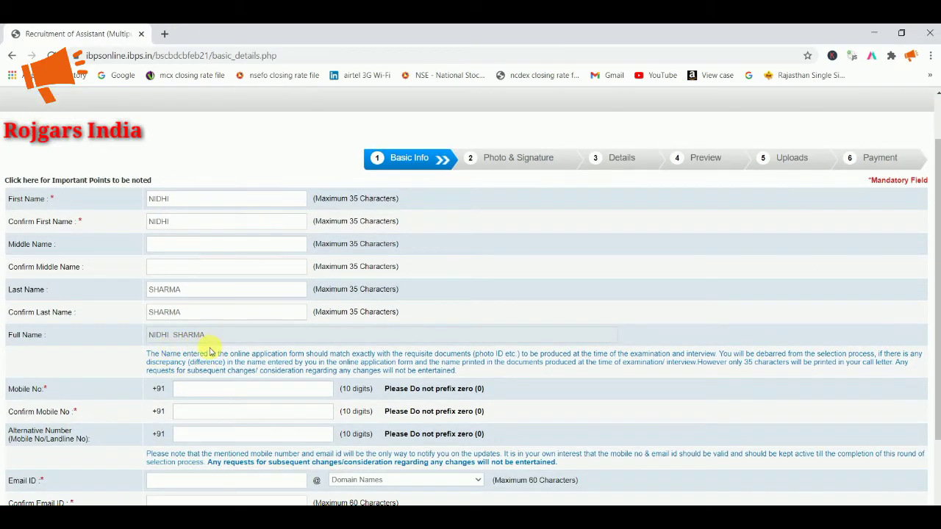
Step: Enter the candidate's e-mail username with the gmail.com domain and confirm the full address
click(196, 412)
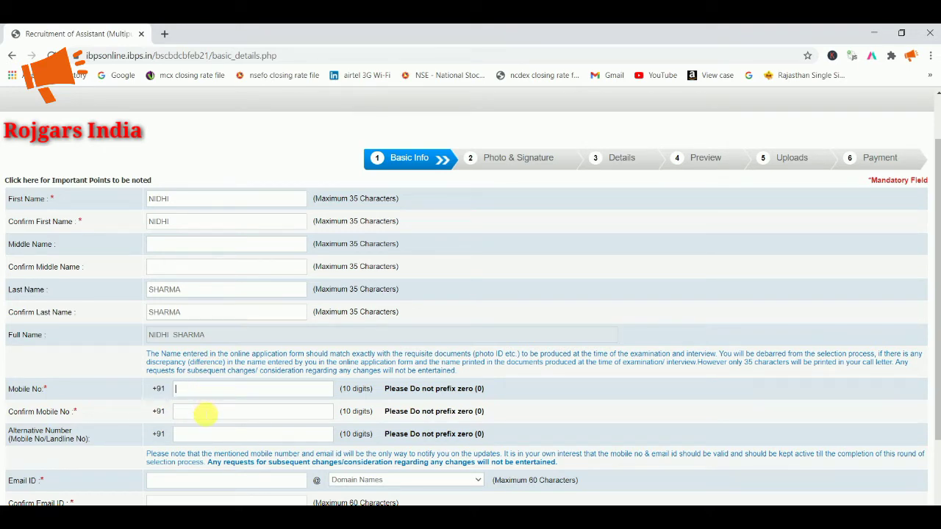
scroll(206, 417, down, 3)
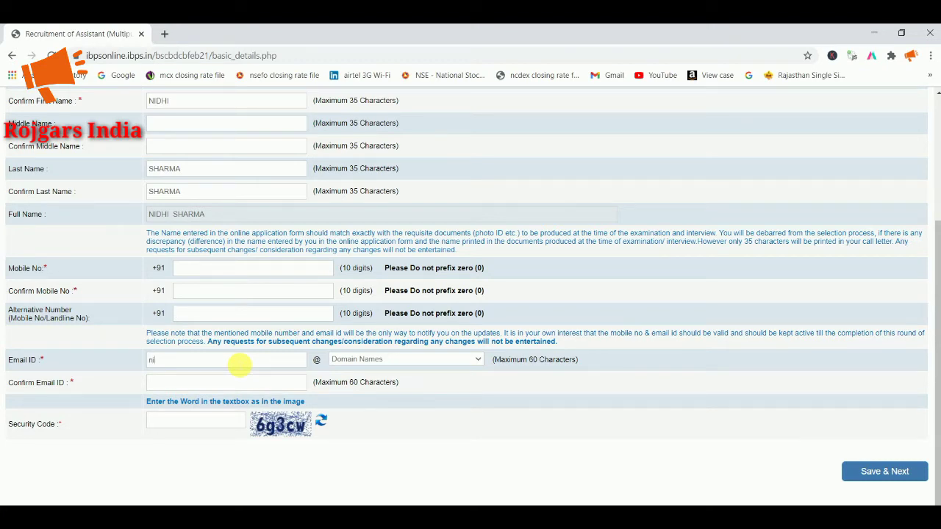
click(240, 363)
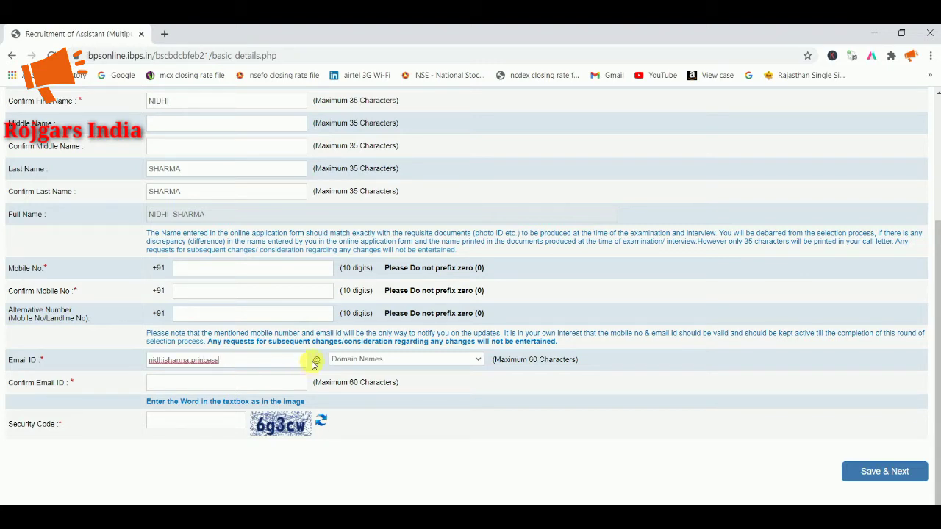
click(335, 359)
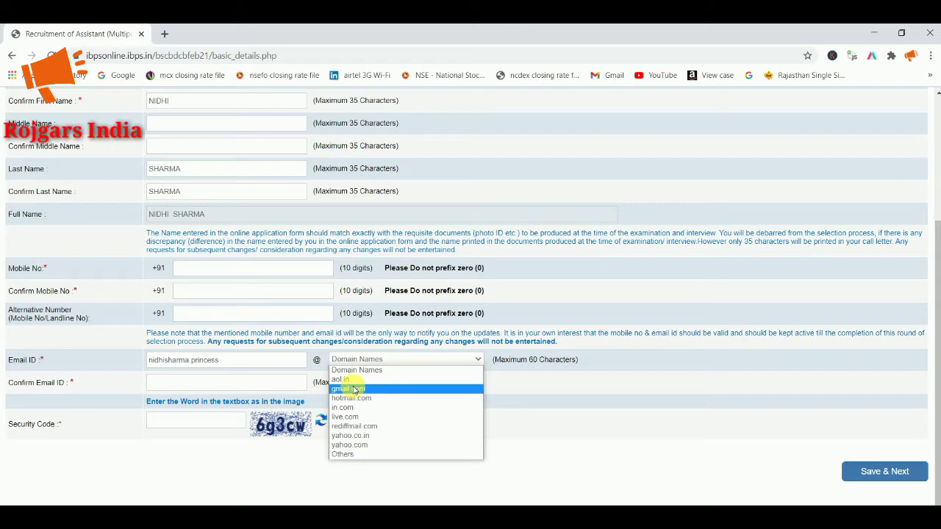
click(353, 390)
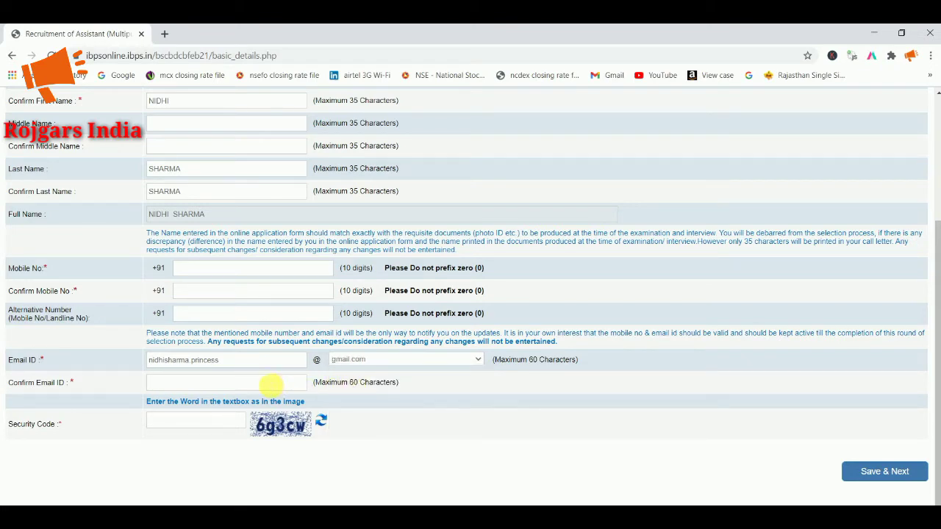
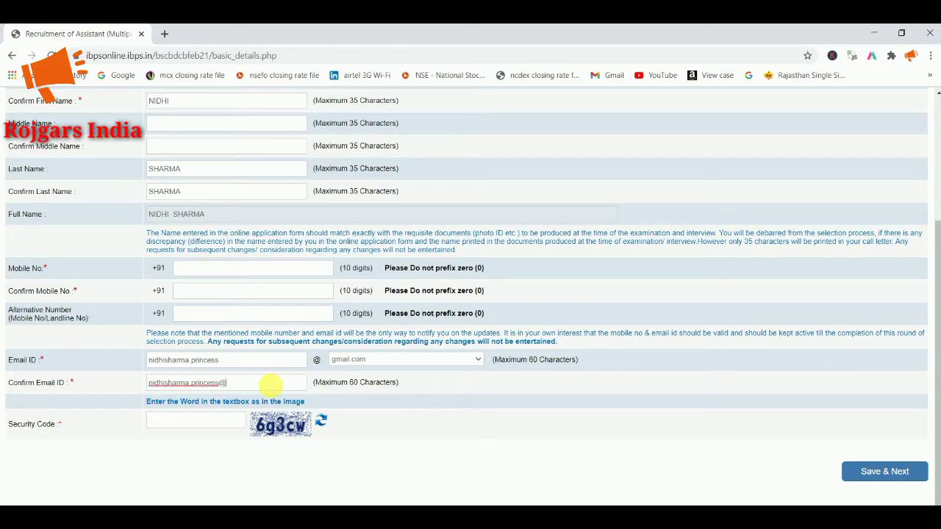
Step: Enter the security code shown in the image and save the basic details
click(211, 423)
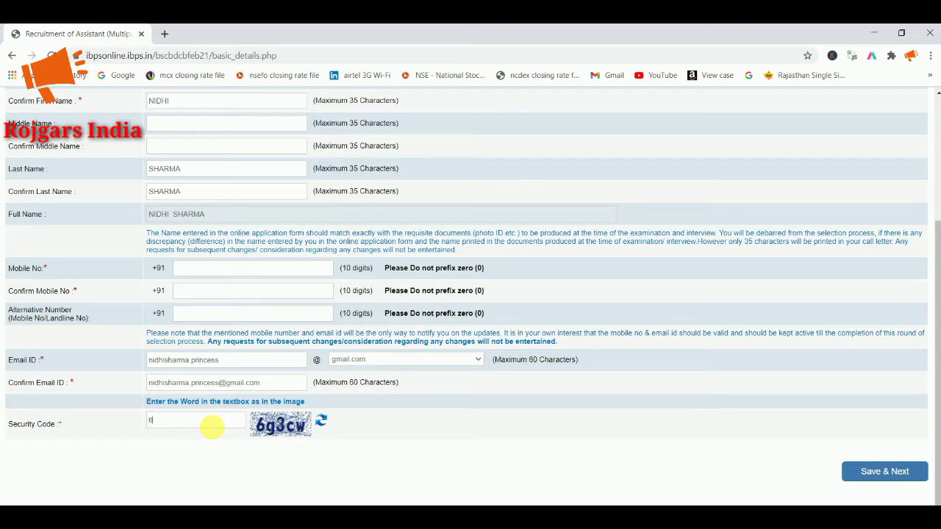
text(6g3cw)
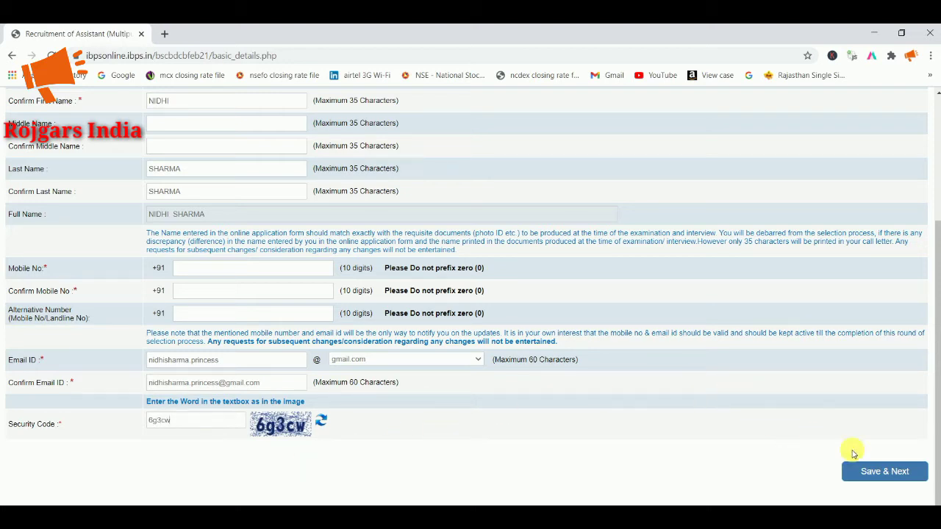
click(869, 471)
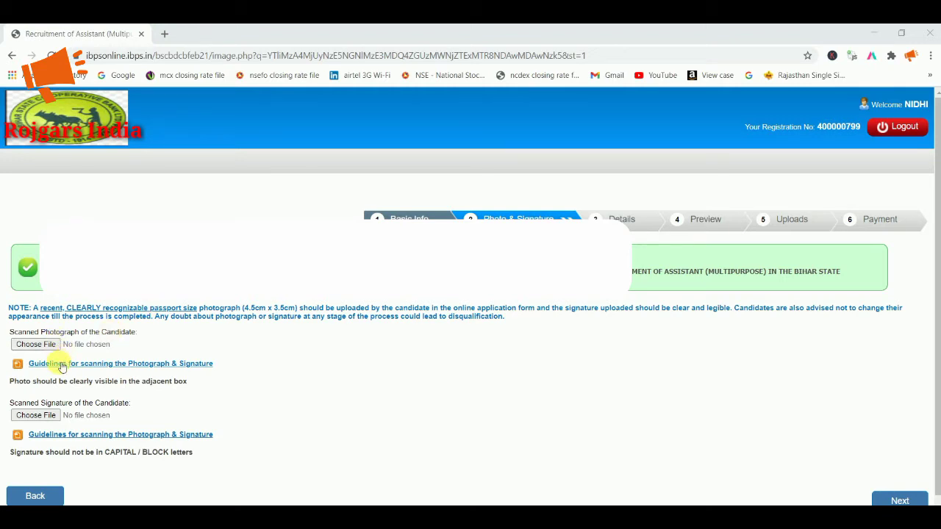
Step: Read through the photo and signature scanning guidelines PDF, then return to the form tab
click(109, 365)
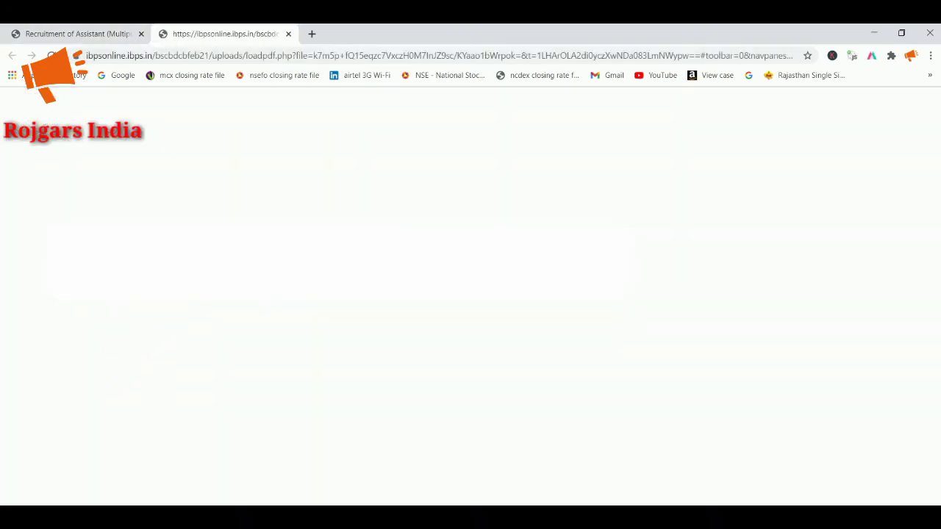
scroll(466, 294, down, 2)
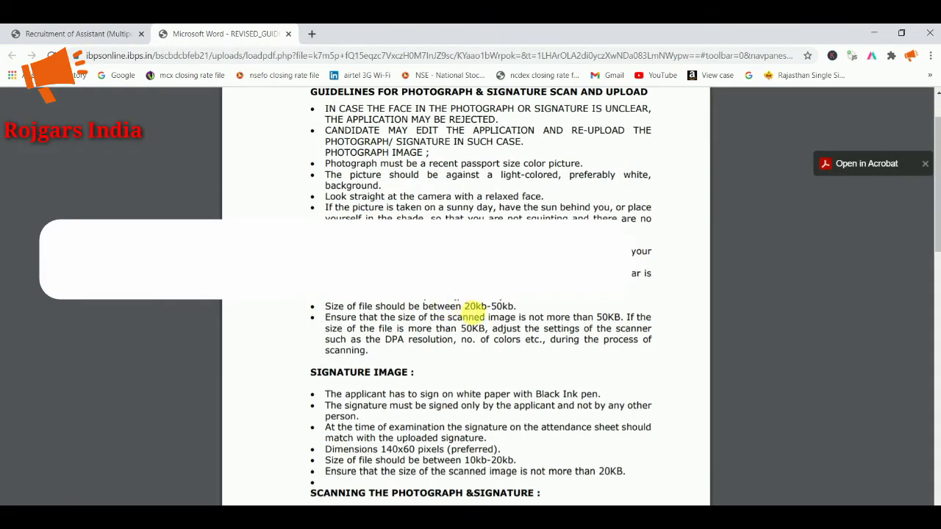
scroll(474, 315, down, 4)
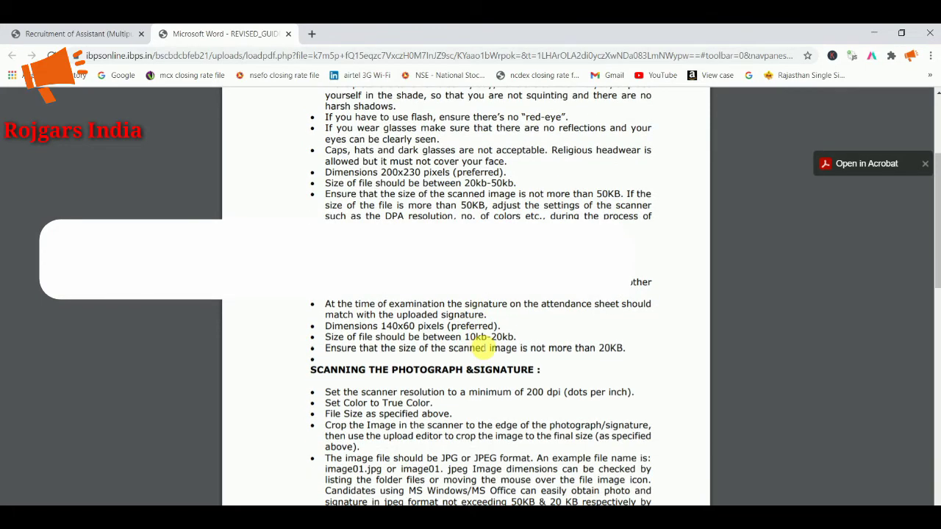
scroll(487, 345, down, 2)
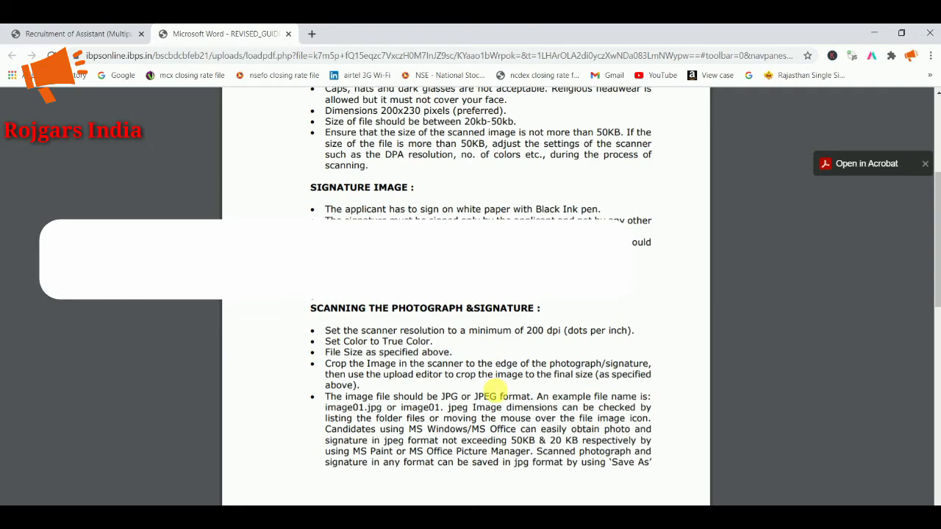
scroll(494, 389, up, 8)
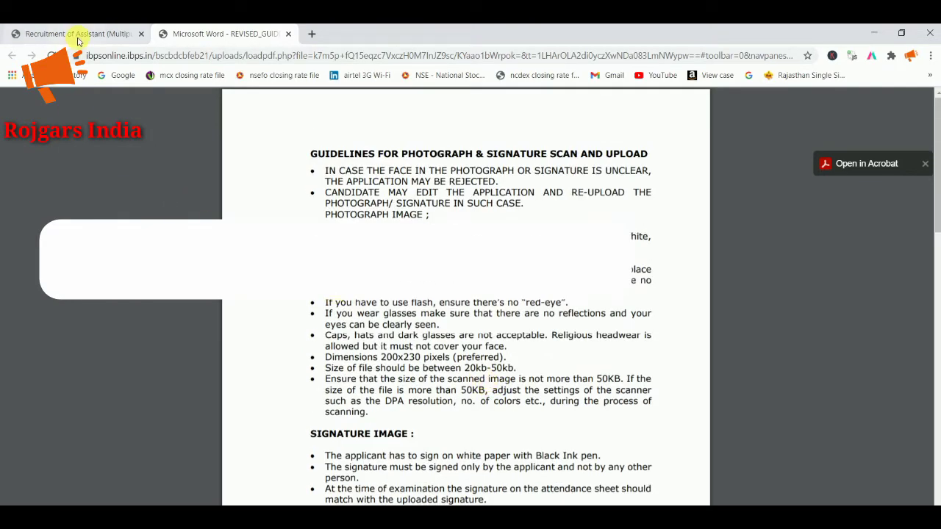
click(77, 37)
scroll(95, 184, down, 1)
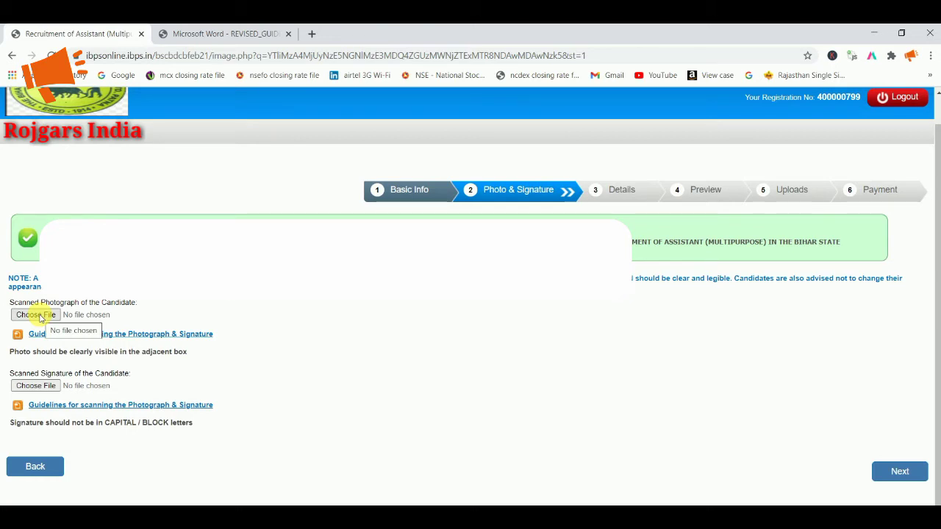
Step: Upload the candidate's photograph from their folder on the desktop
click(41, 314)
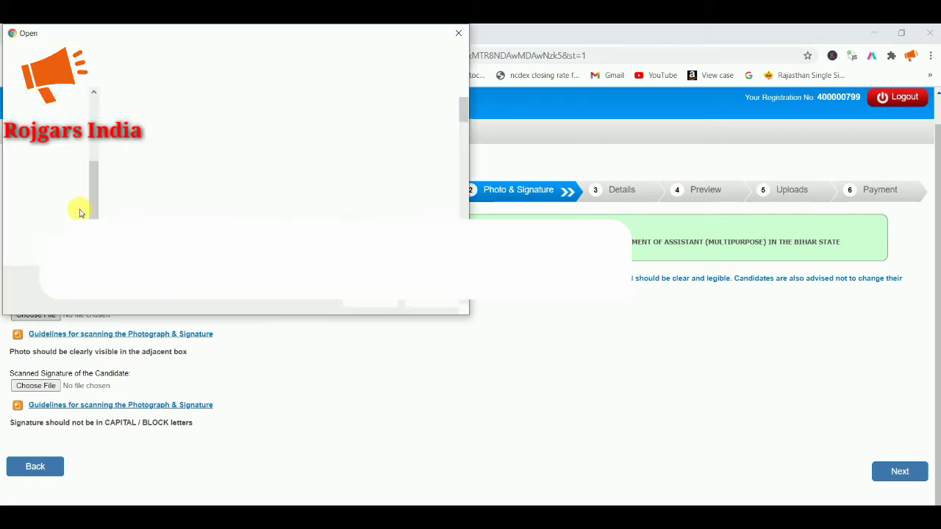
scroll(153, 150, down, 10)
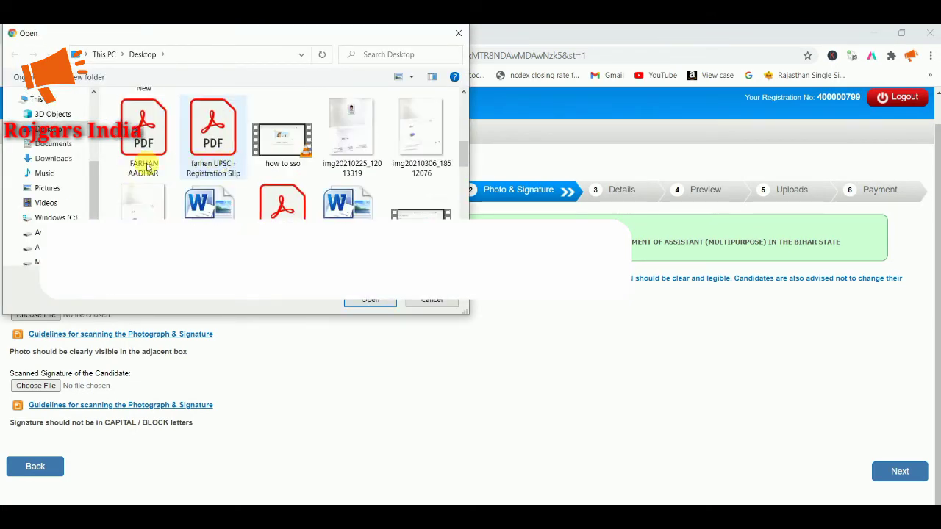
scroll(147, 147, up, 10)
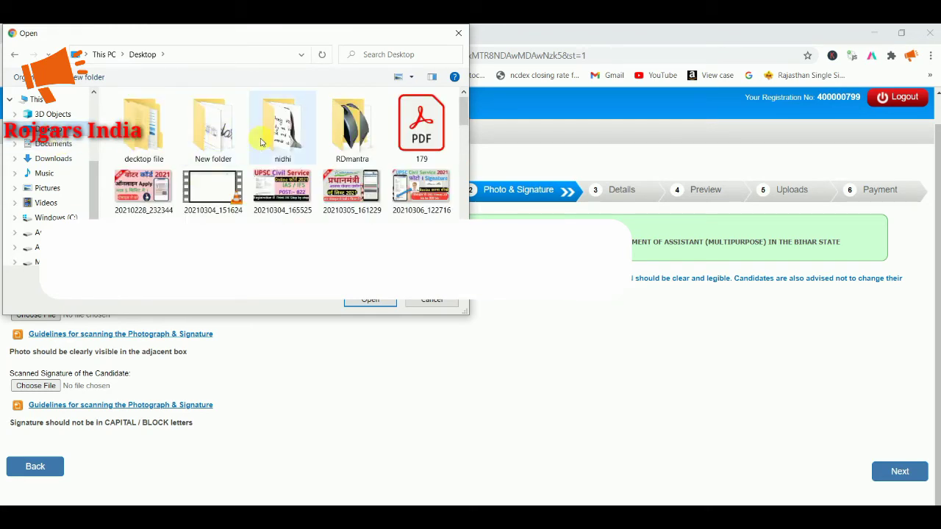
click(284, 142)
double_click(284, 142)
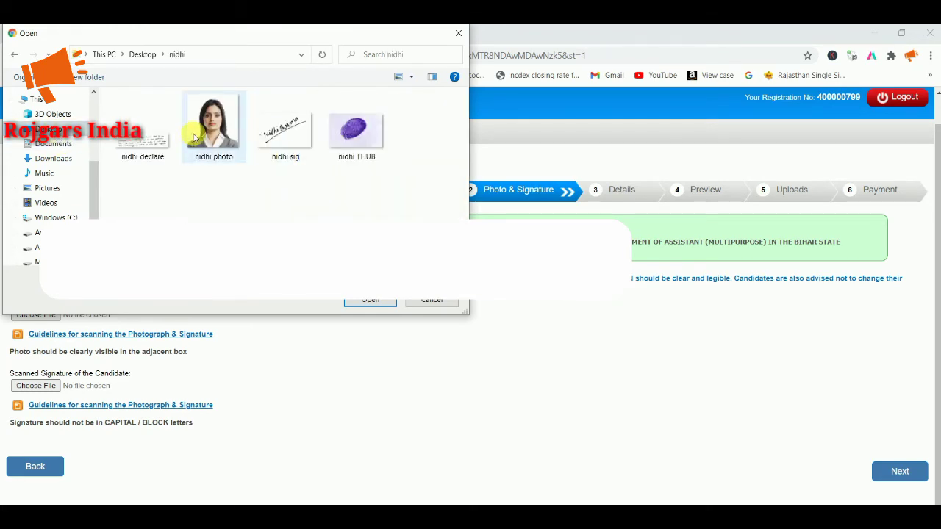
click(194, 138)
click(363, 301)
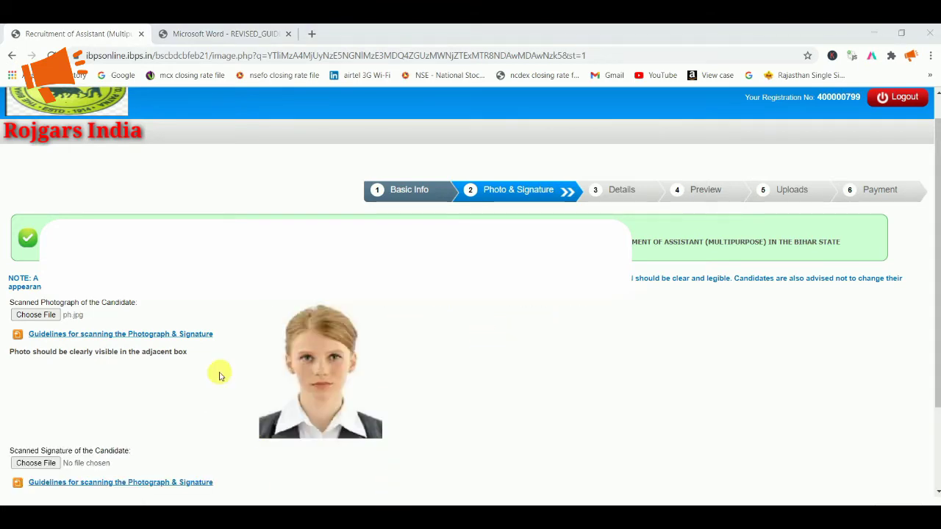
Step: Upload a signature image, replacing it after a size error, and proceed to Details
scroll(308, 370, down, 1)
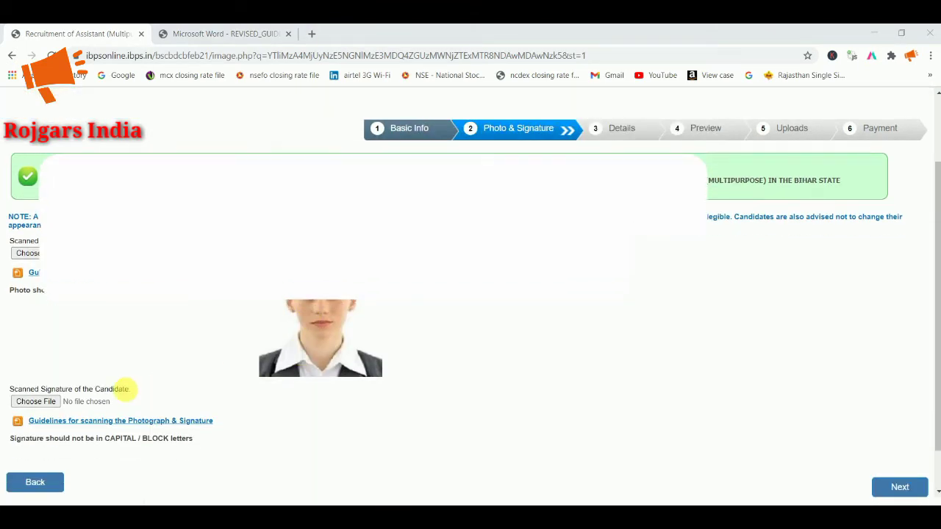
click(39, 402)
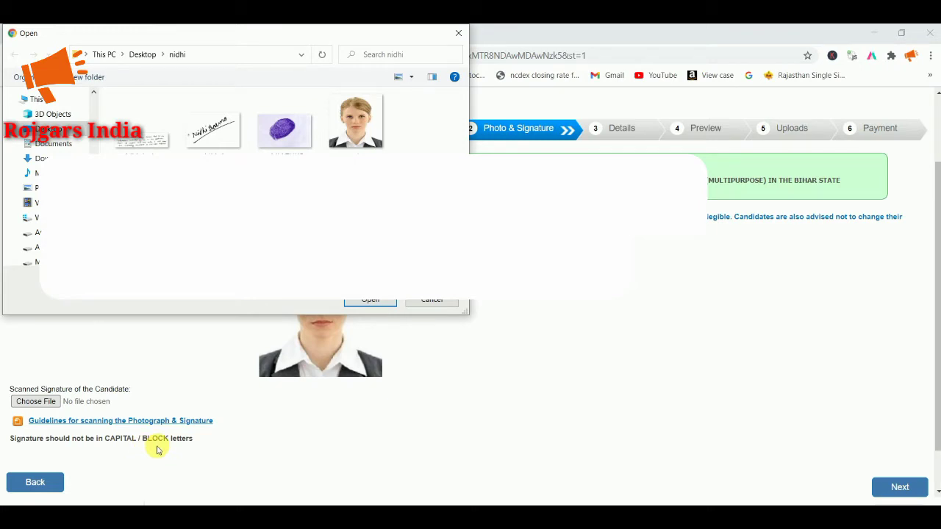
click(217, 141)
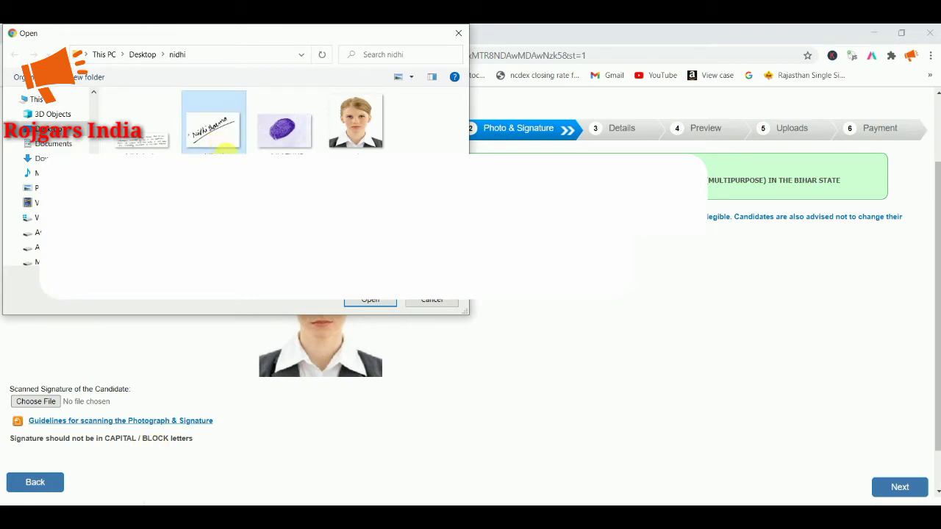
double_click(217, 141)
click(358, 300)
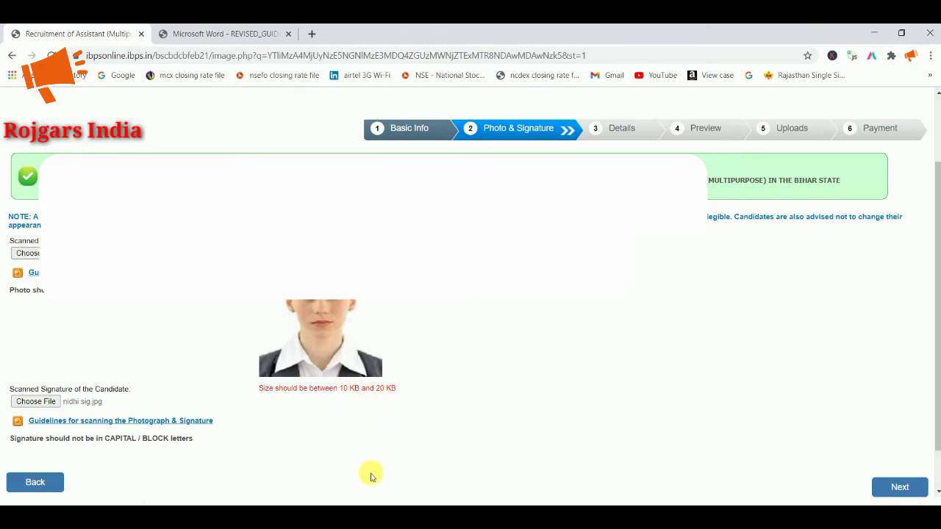
click(36, 401)
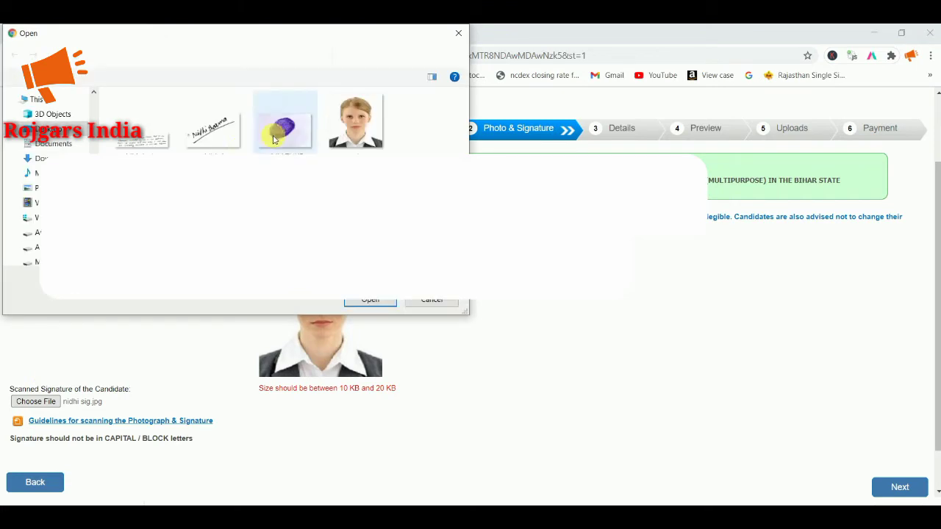
click(220, 132)
click(370, 302)
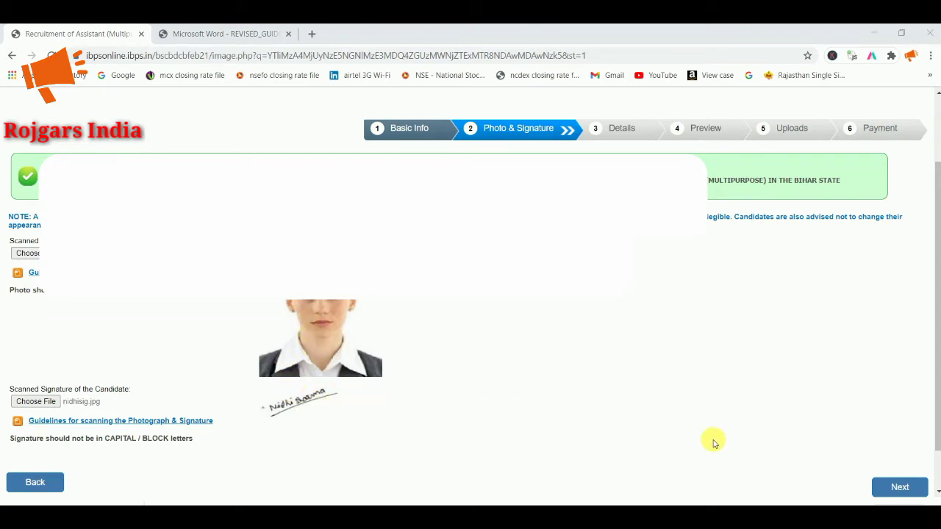
scroll(882, 478, down, 1)
click(898, 438)
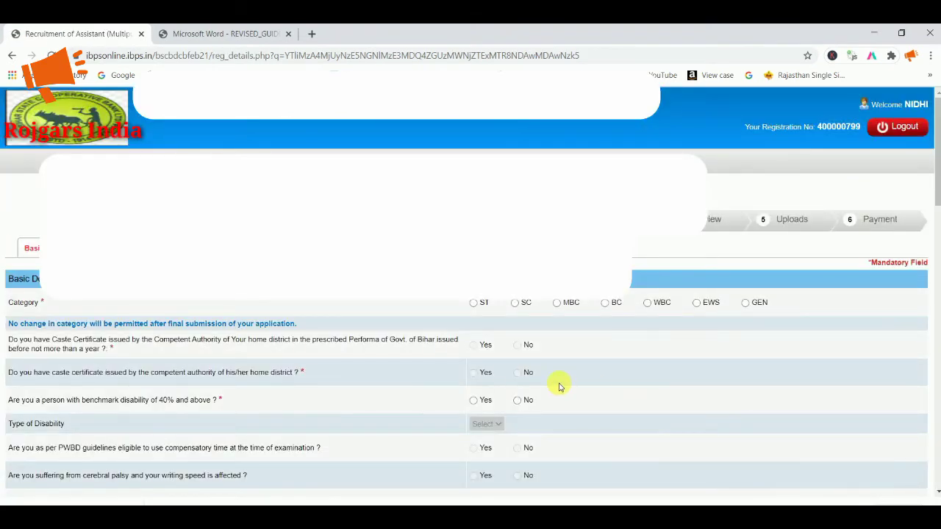
Step: Set the category to SC and acknowledge the category alert
scroll(582, 365, down, 1)
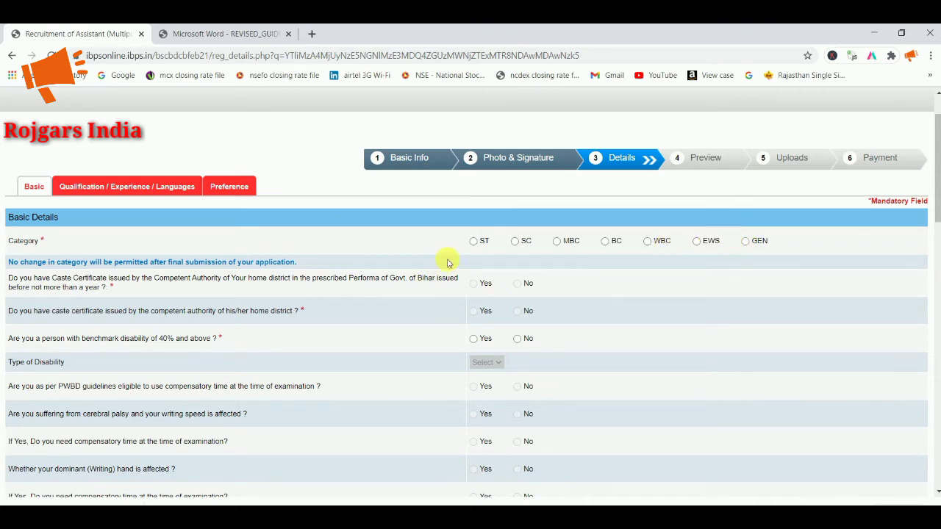
click(514, 242)
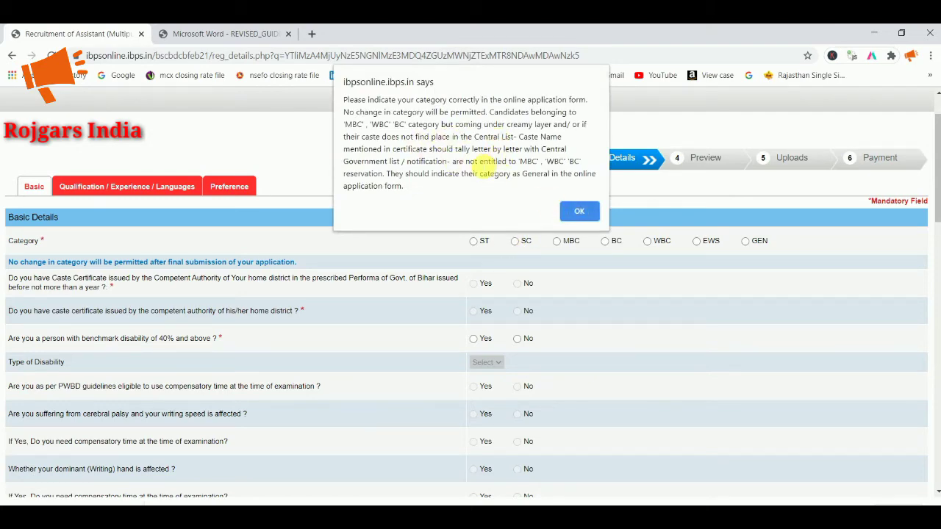
click(574, 211)
scroll(507, 244, down, 1)
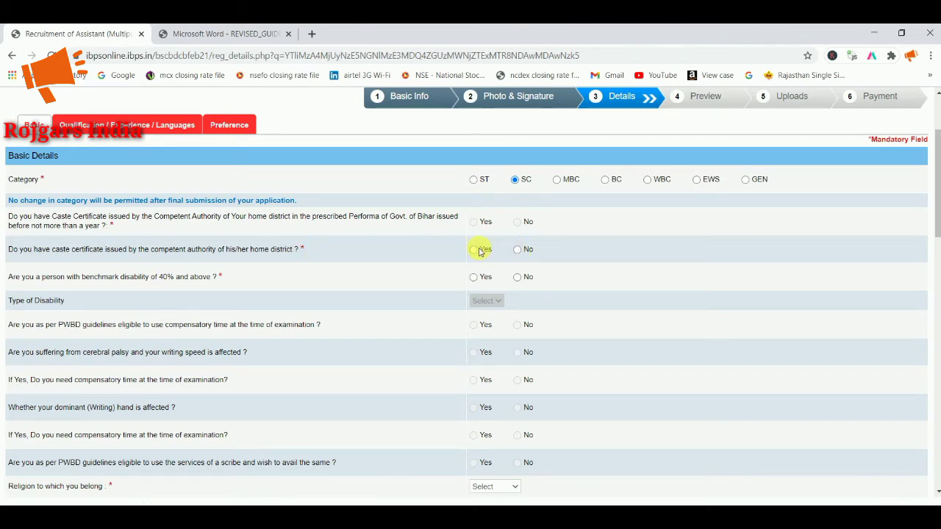
scroll(512, 255, down, 1)
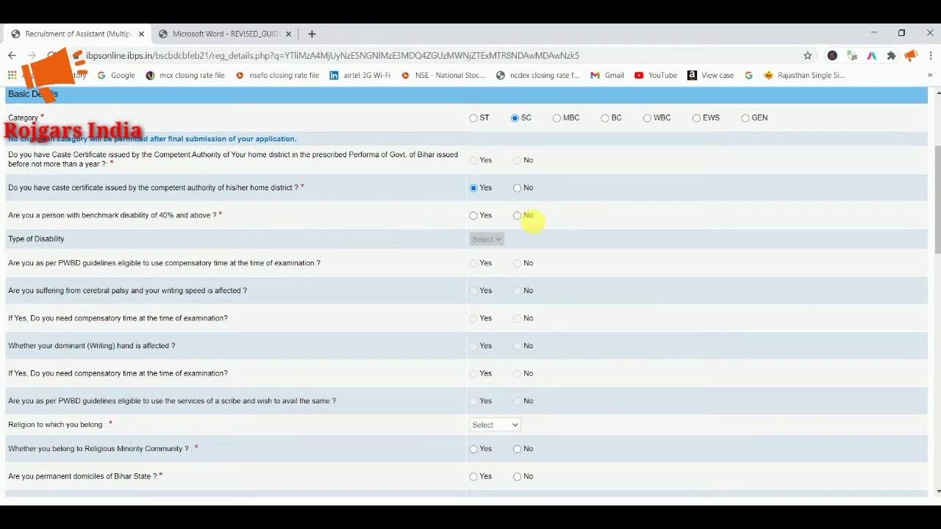
Step: Answer No to benchmark disability and choose Hindu as the religion
click(517, 215)
scroll(514, 257, down, 2)
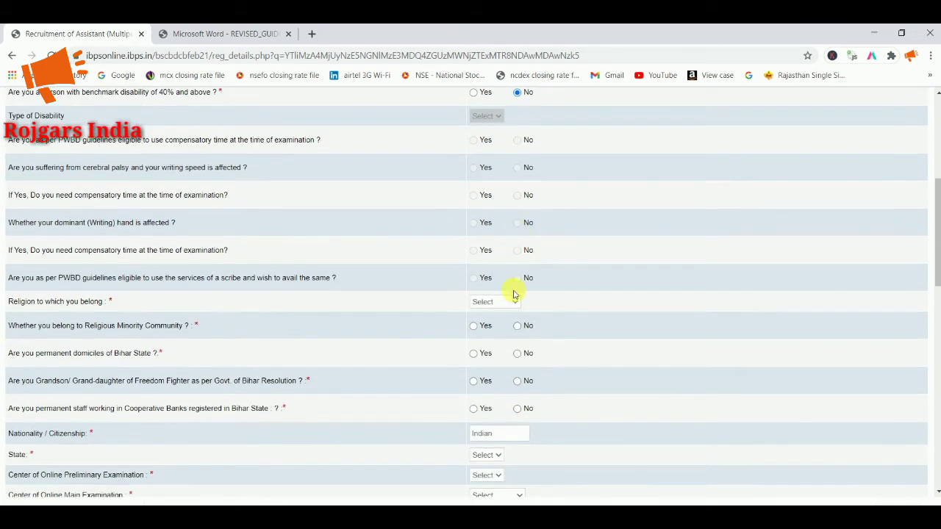
scroll(506, 288, down, 1)
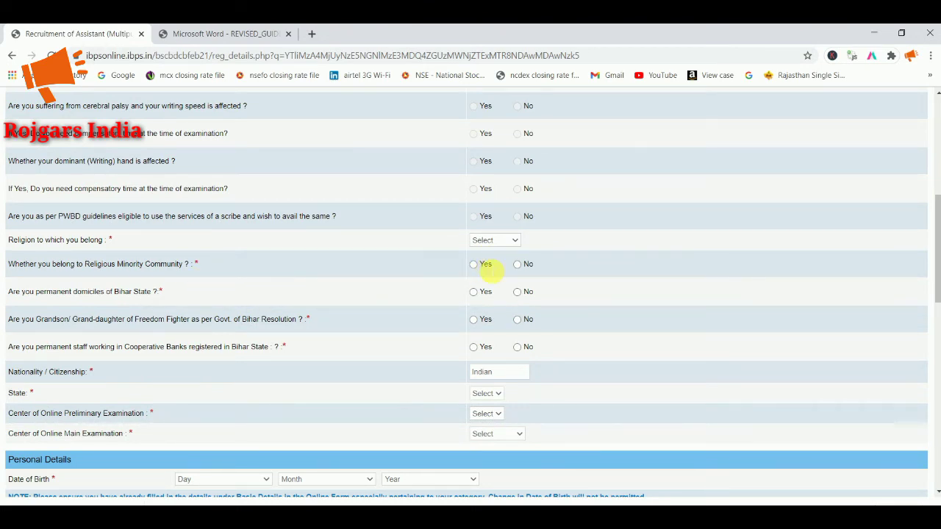
click(500, 241)
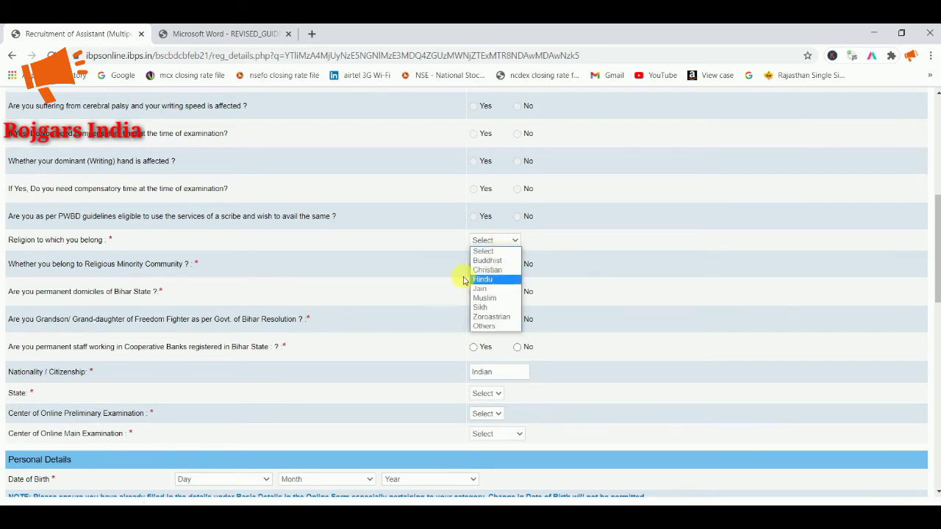
click(140, 243)
click(492, 241)
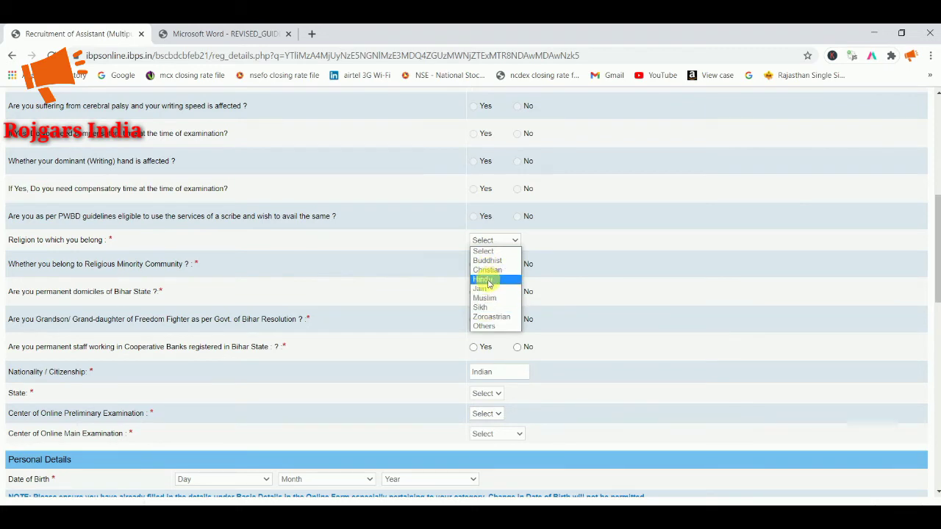
click(485, 279)
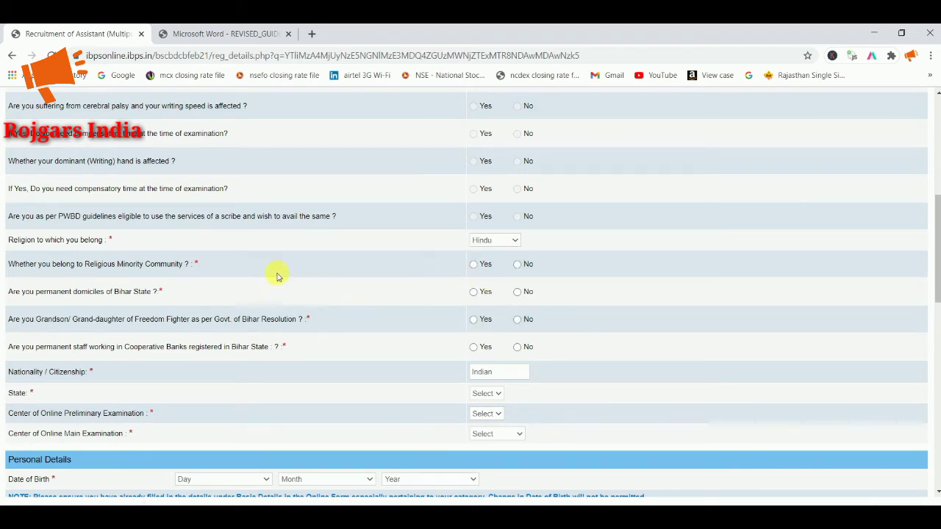
Step: Answer No to minority, Yes to Bihar domicile, No to freedom fighter and bank staff
click(518, 263)
scroll(513, 266, down, 1)
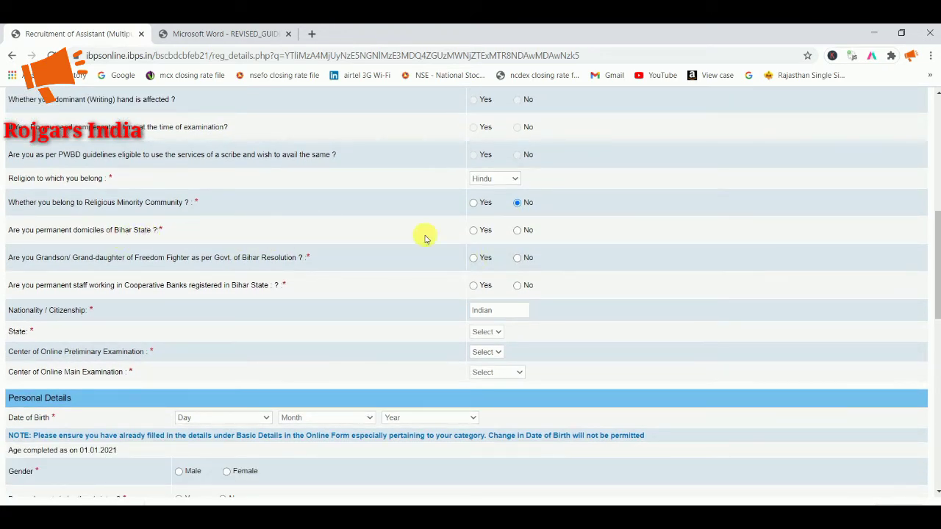
click(475, 231)
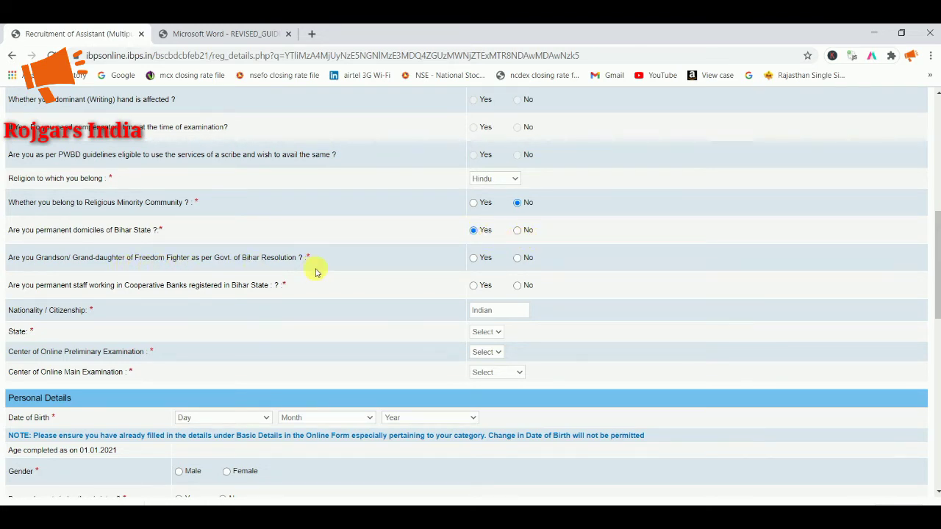
click(517, 259)
click(516, 286)
scroll(500, 294, down, 1)
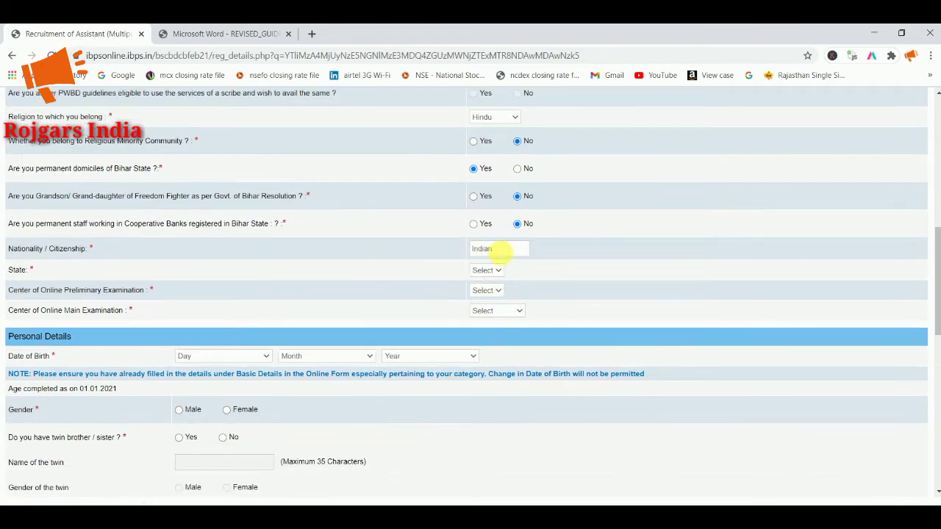
Step: Set State to Bihar, preliminary centre Patna, and main centre Patna(Bihar)
click(486, 270)
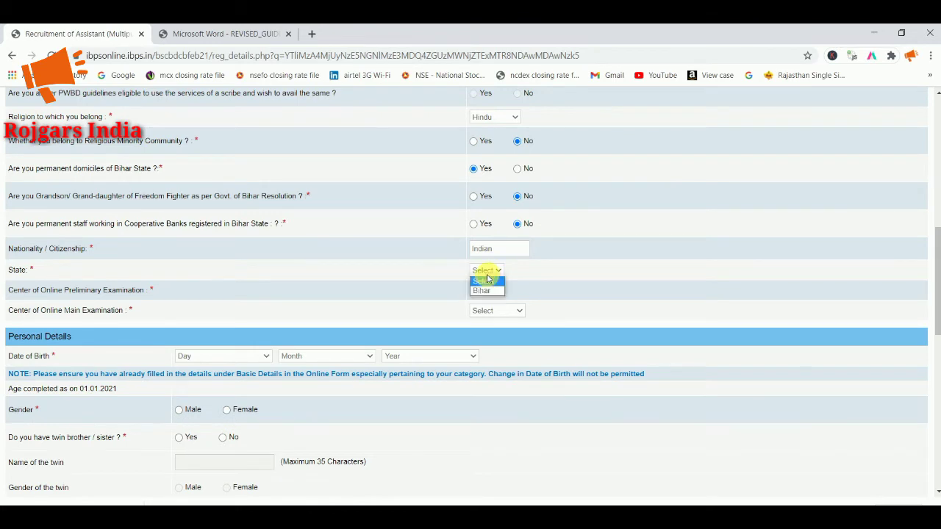
click(482, 290)
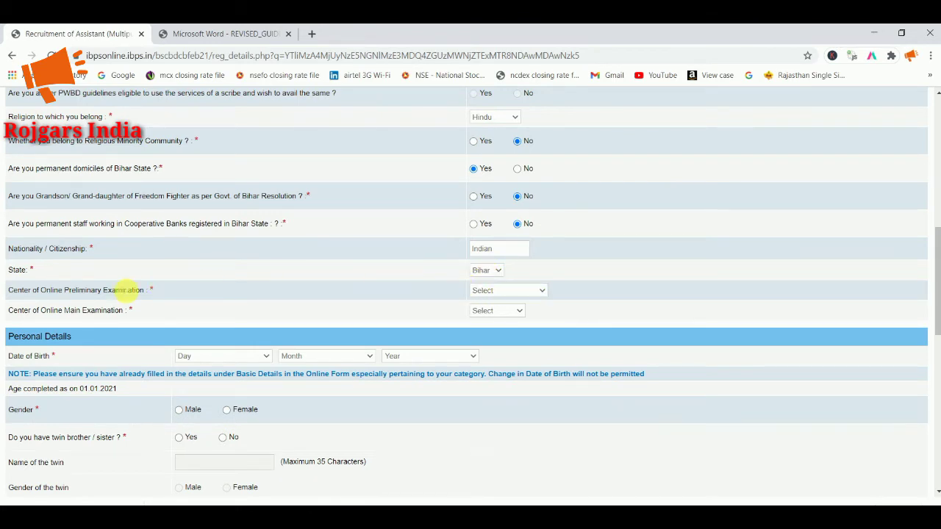
click(500, 291)
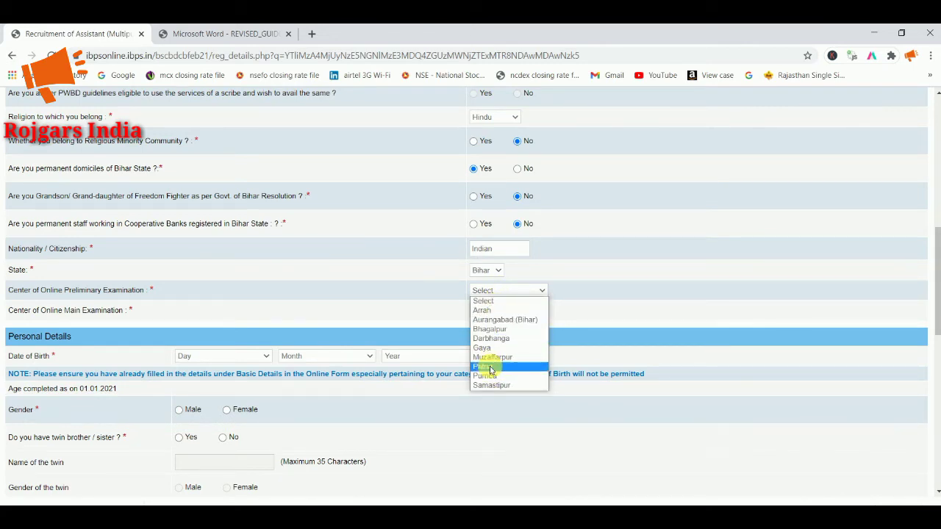
click(491, 366)
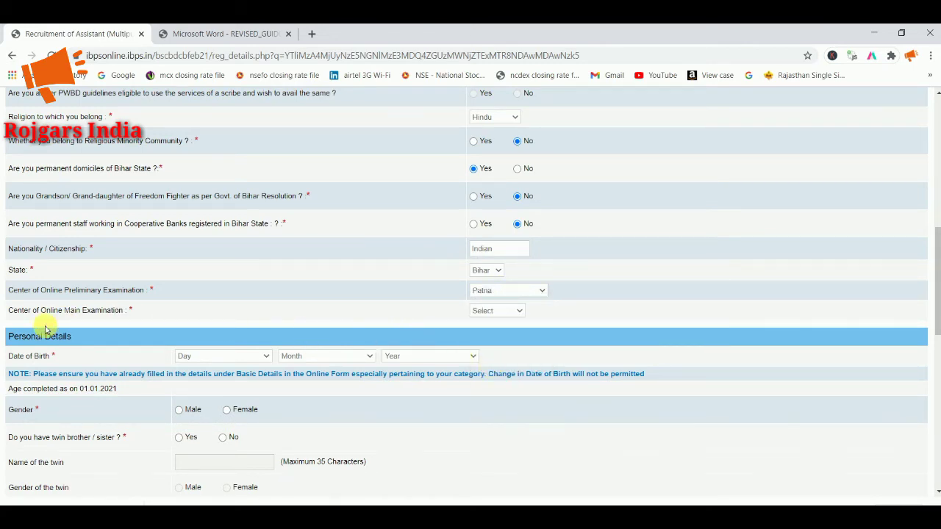
click(481, 312)
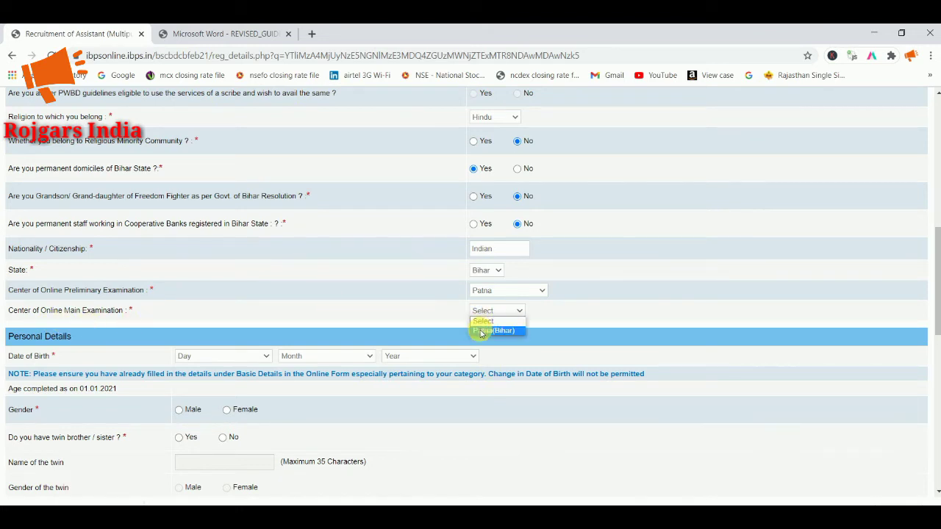
click(481, 331)
scroll(478, 330, down, 1)
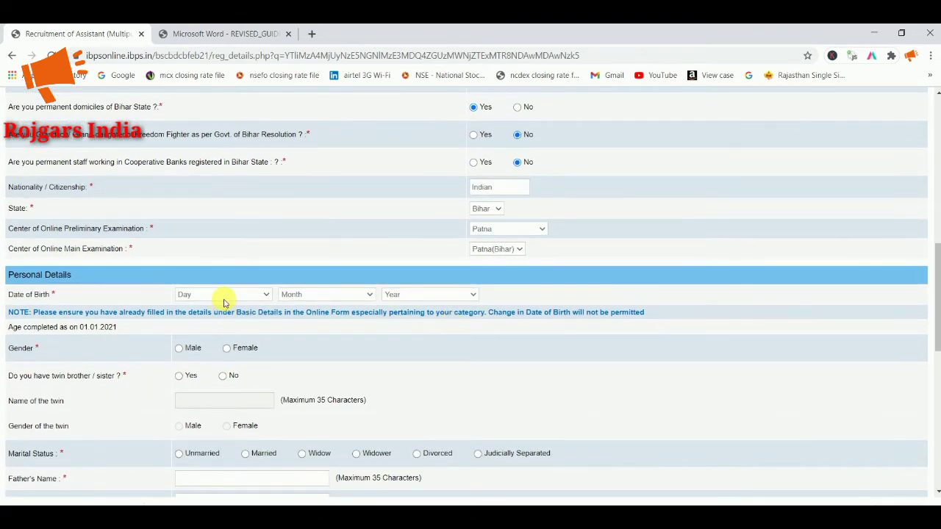
Step: Set the date of birth to 10 November 1995
click(224, 298)
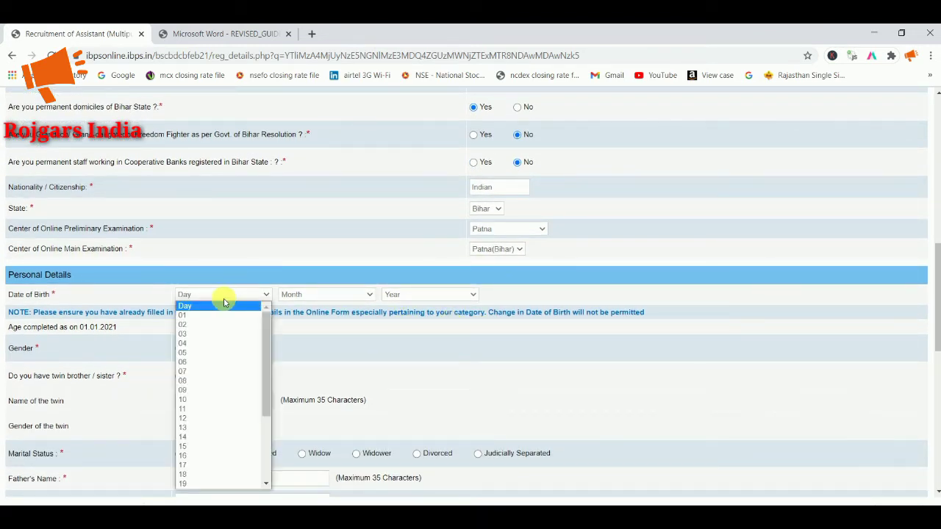
click(216, 399)
click(360, 296)
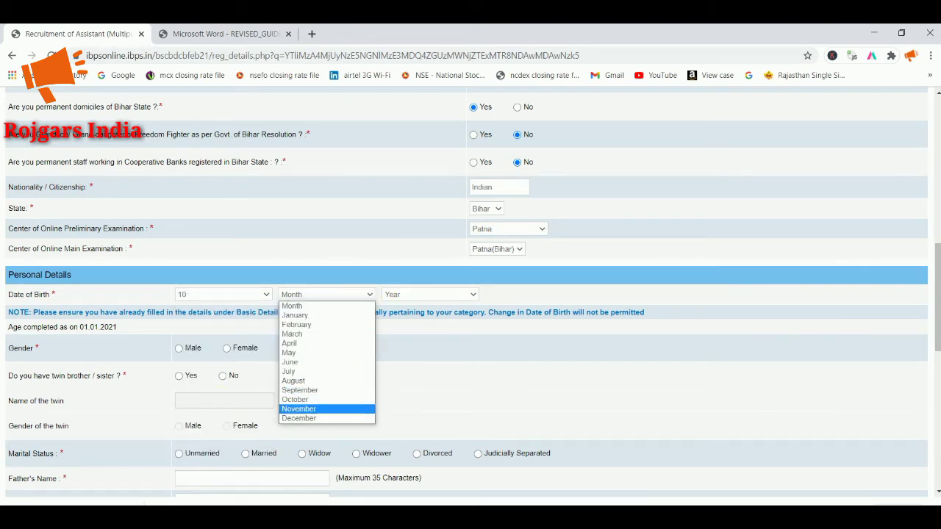
click(331, 408)
click(413, 294)
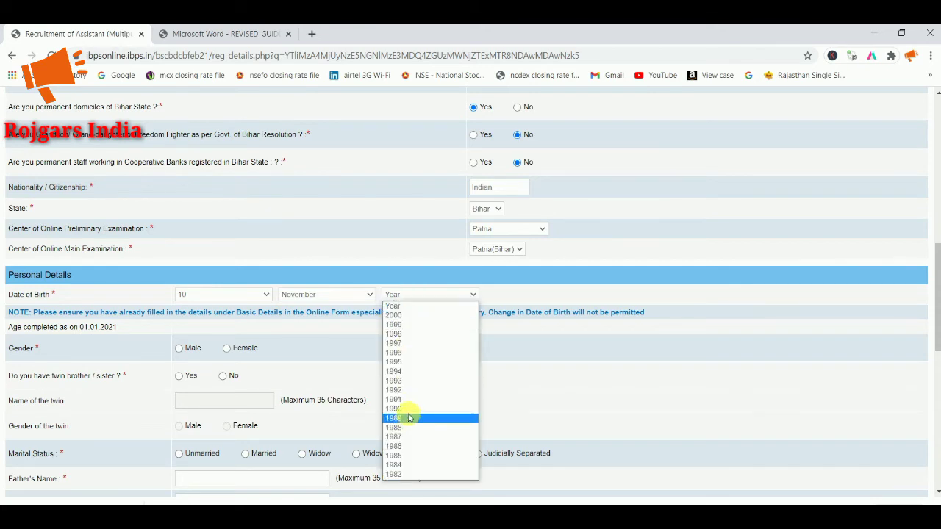
click(405, 362)
scroll(283, 366, down, 1)
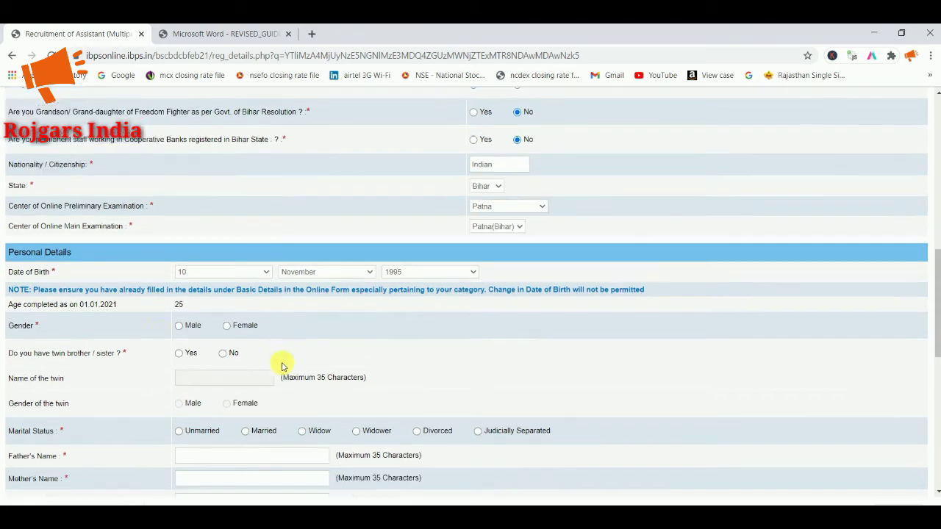
scroll(283, 366, down, 1)
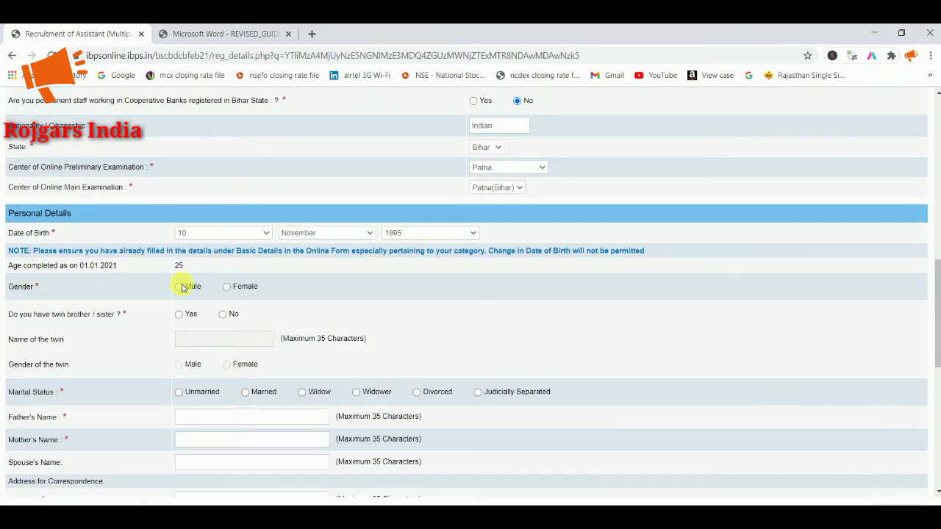
Step: Mark the applicant as Female, not a twin, and Unmarried
click(227, 287)
scroll(227, 293, down, 2)
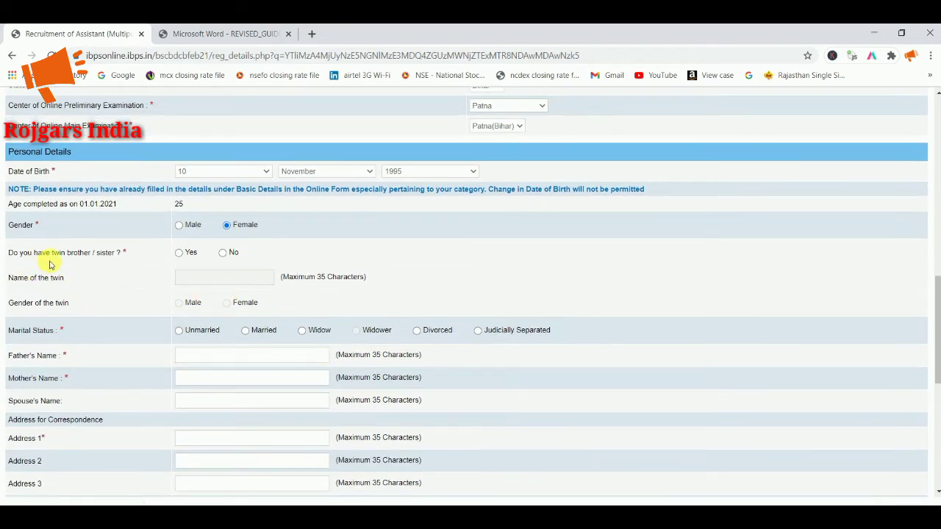
click(224, 253)
scroll(221, 269, down, 2)
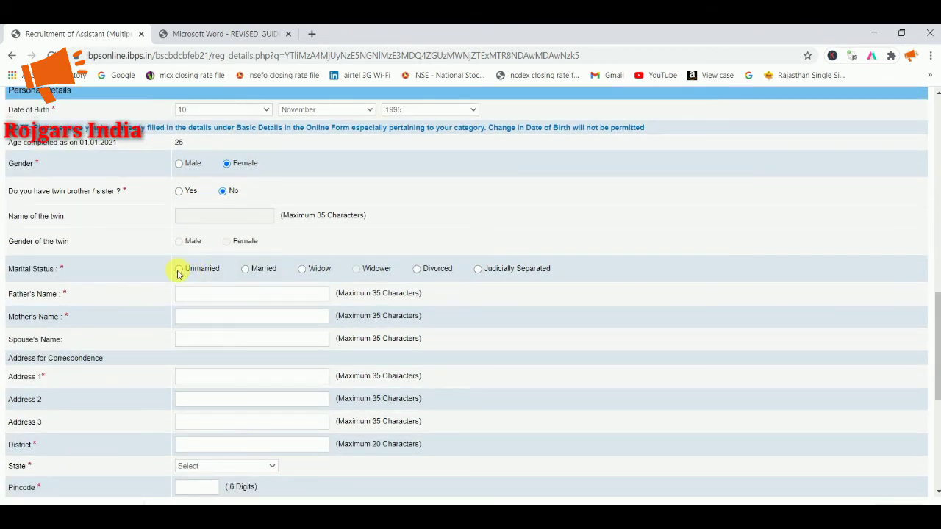
click(178, 271)
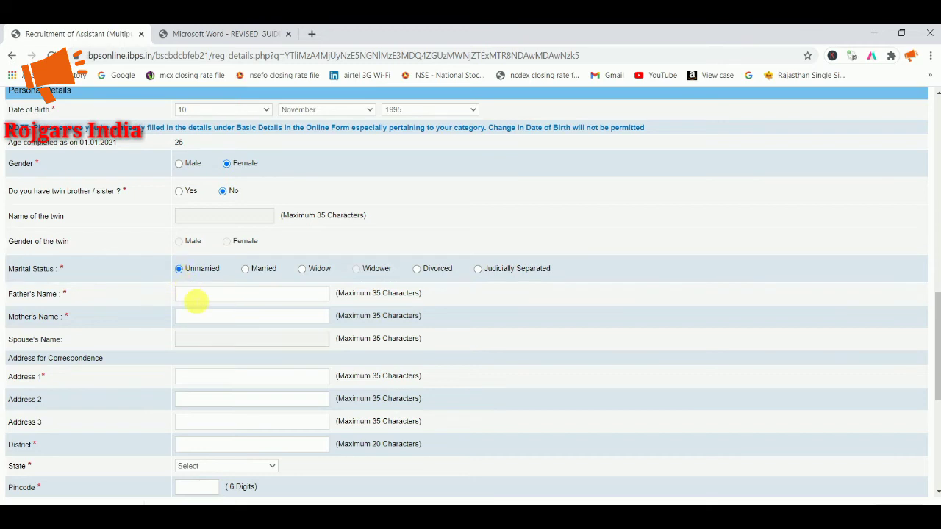
click(196, 299)
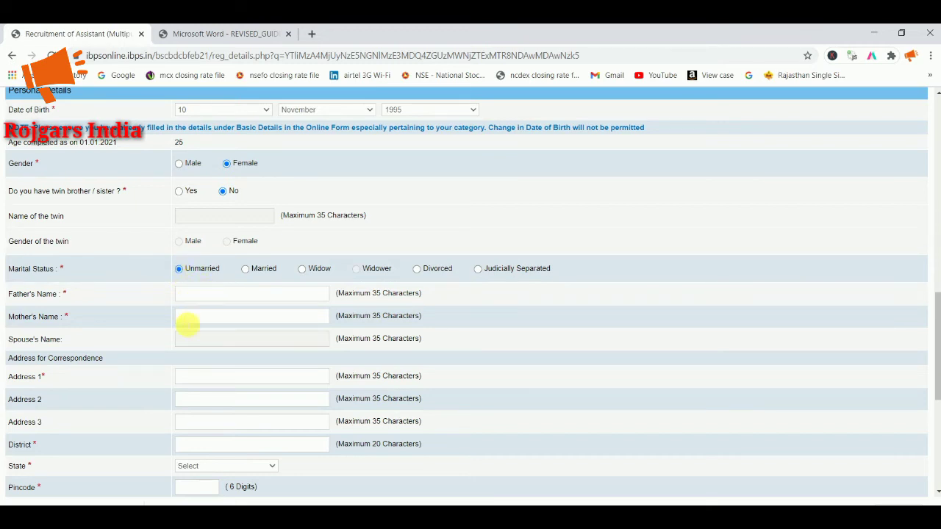
scroll(183, 336, down, 1)
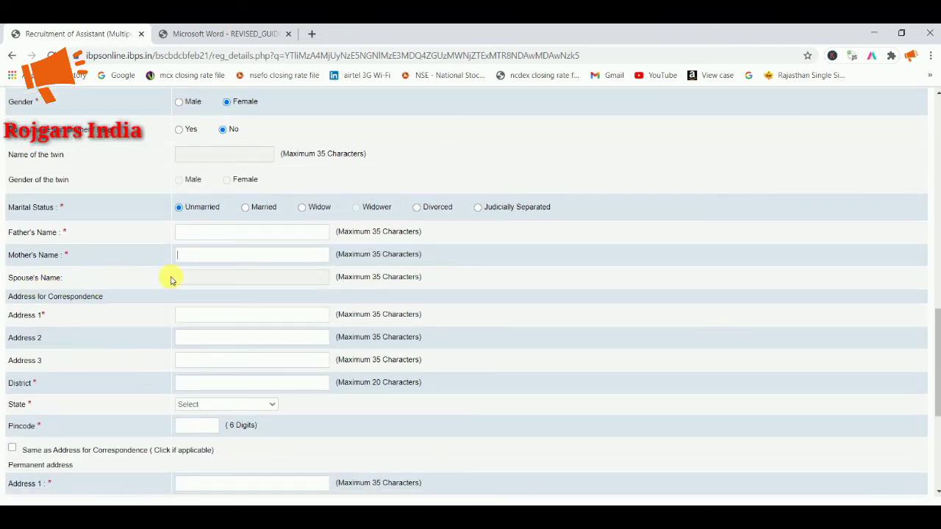
Step: Choose BIHAR as the correspondence address state
click(199, 254)
scroll(213, 288, down, 1)
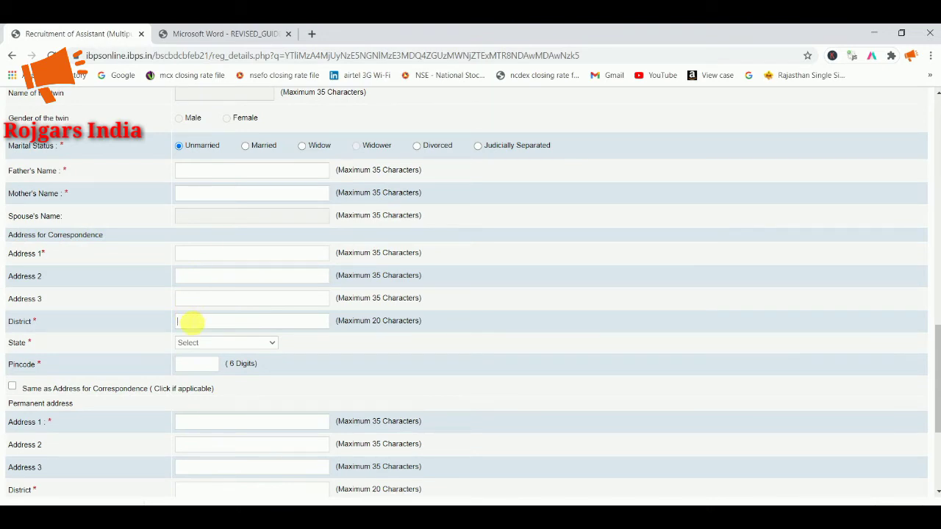
click(204, 344)
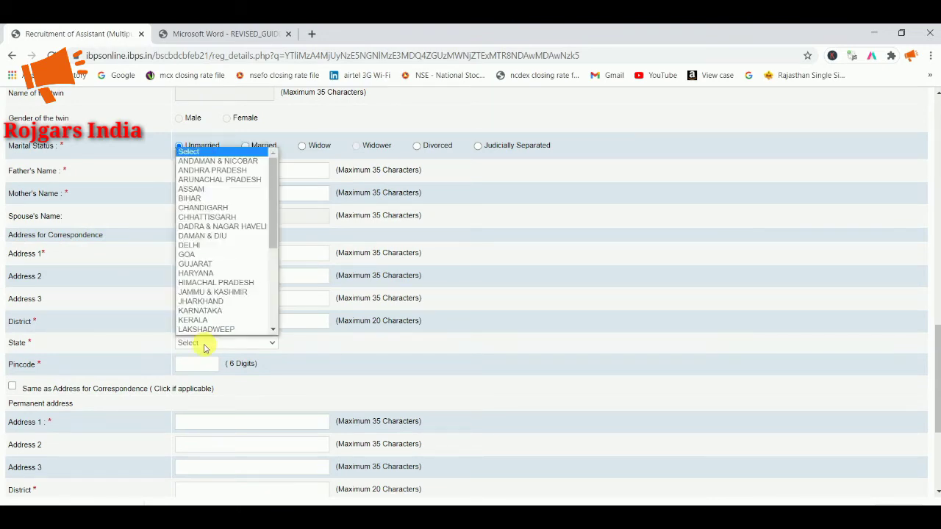
key(b)
key(Return)
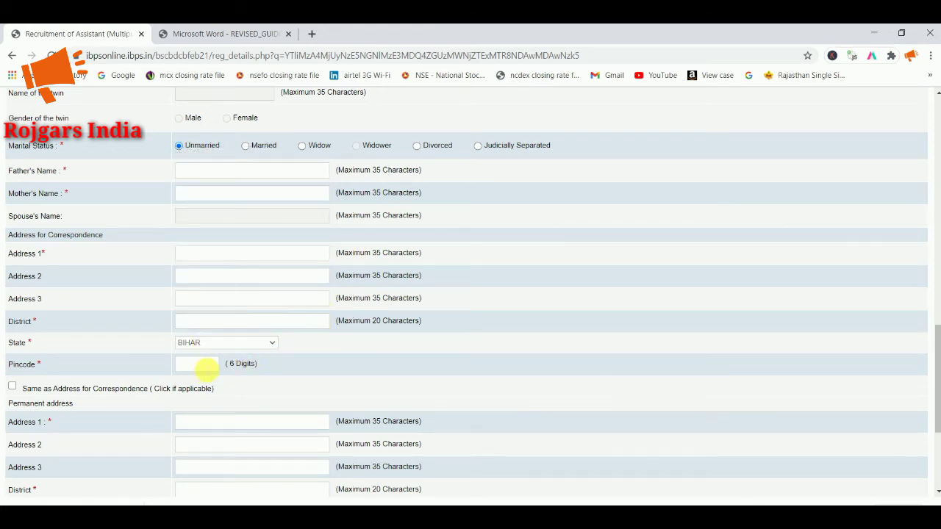
Step: Set the GST invoicing address to Communication Address
scroll(110, 368, down, 1)
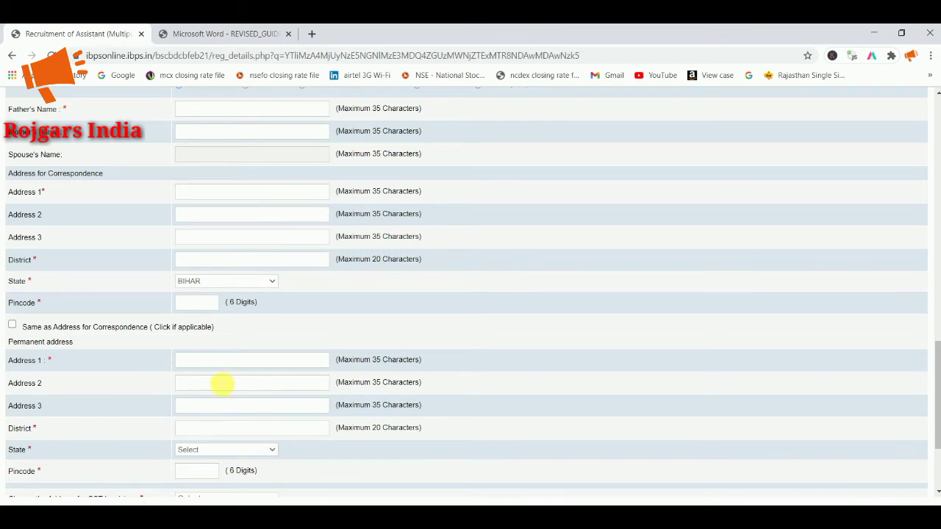
scroll(227, 382, down, 1)
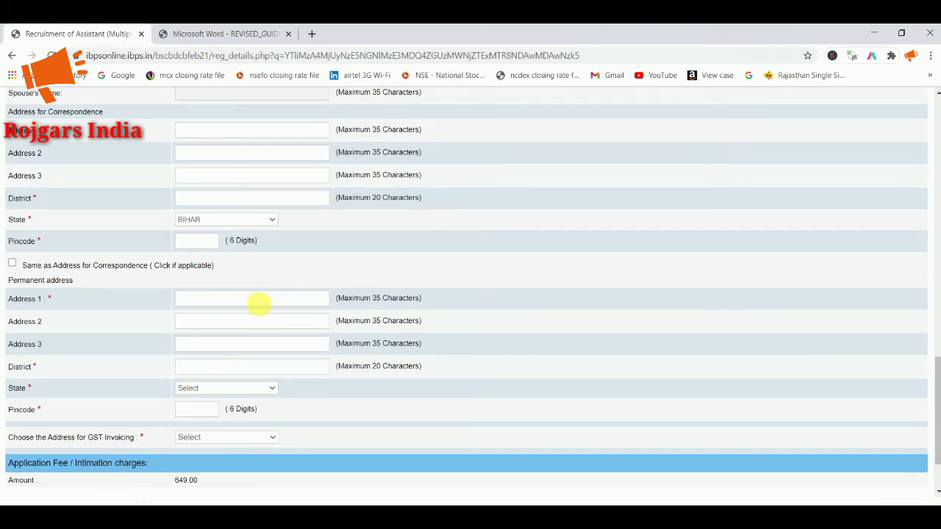
scroll(221, 371, down, 1)
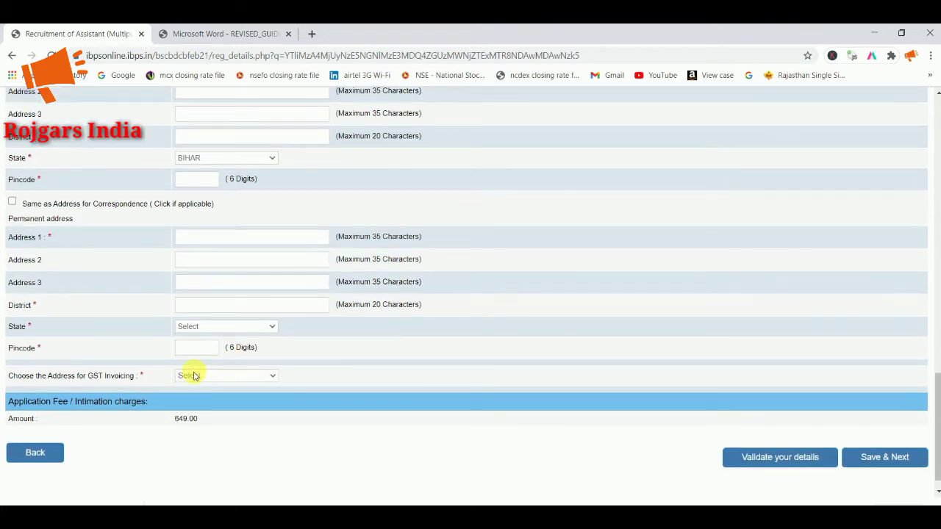
click(194, 375)
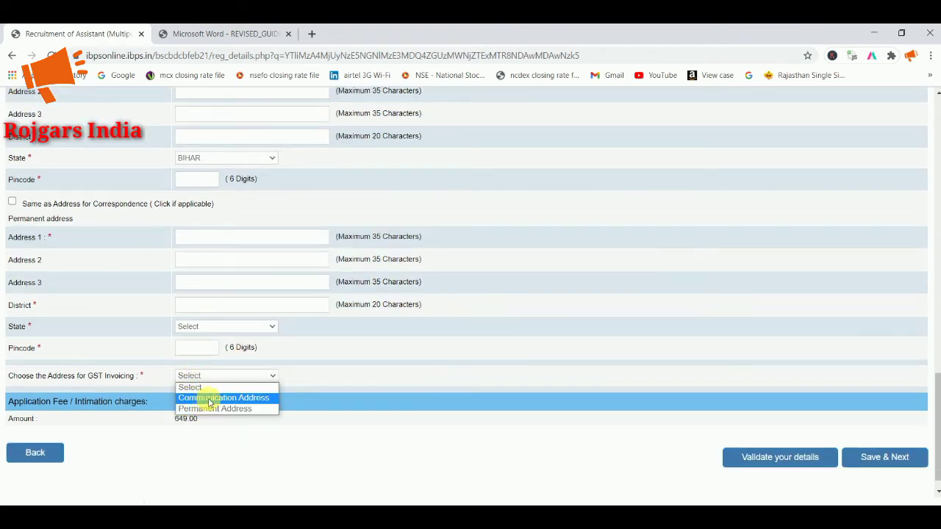
click(210, 397)
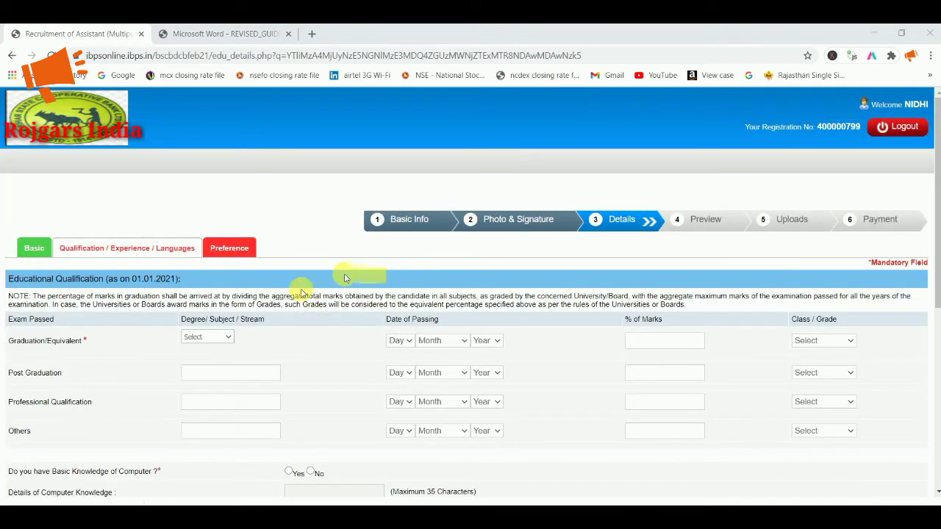
Step: Set the graduation stream to Arts with a passing date of 06 July 2015
scroll(143, 329, down, 1)
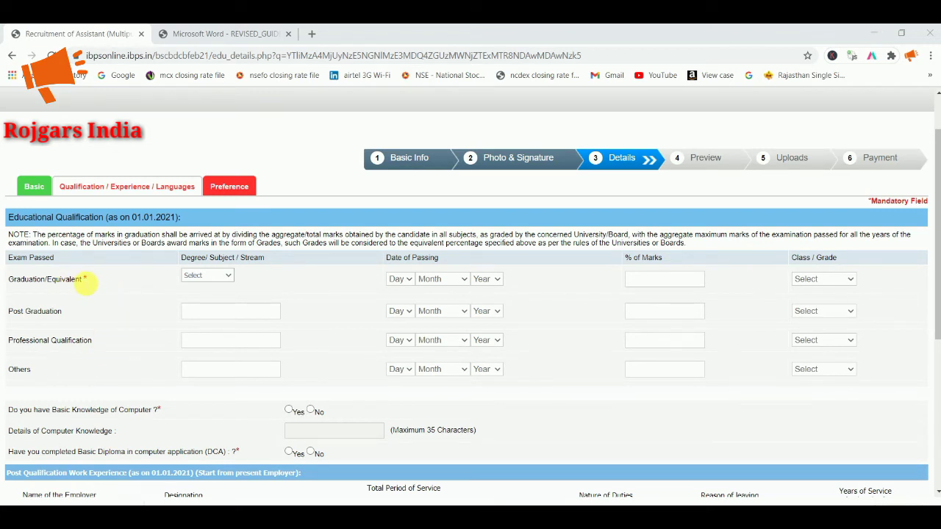
click(197, 278)
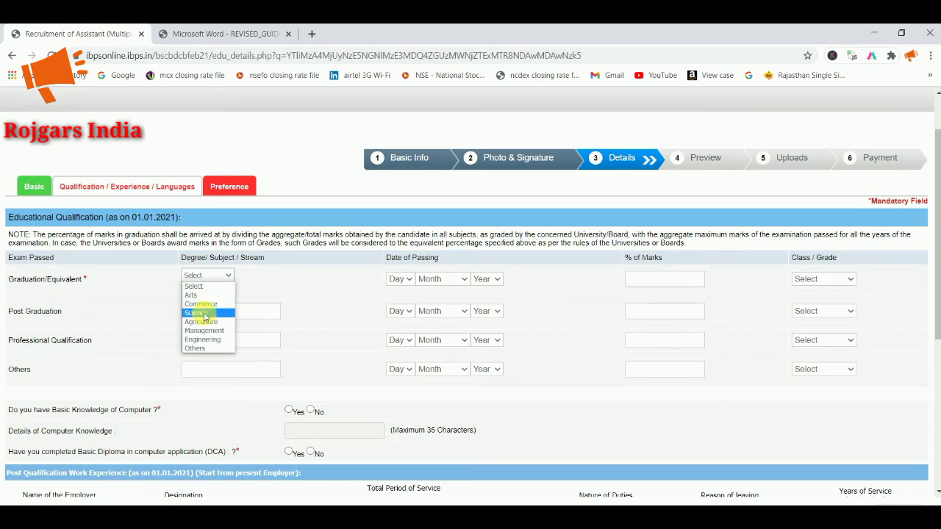
click(206, 294)
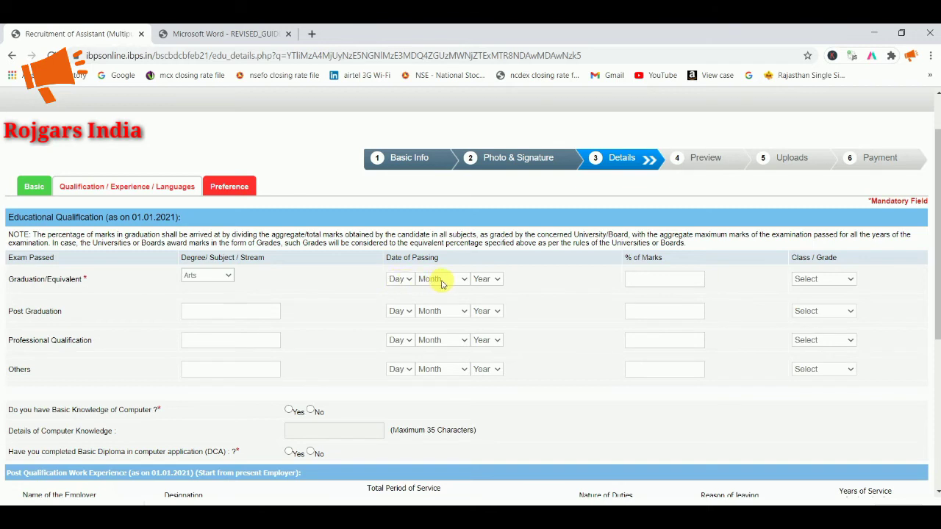
click(401, 279)
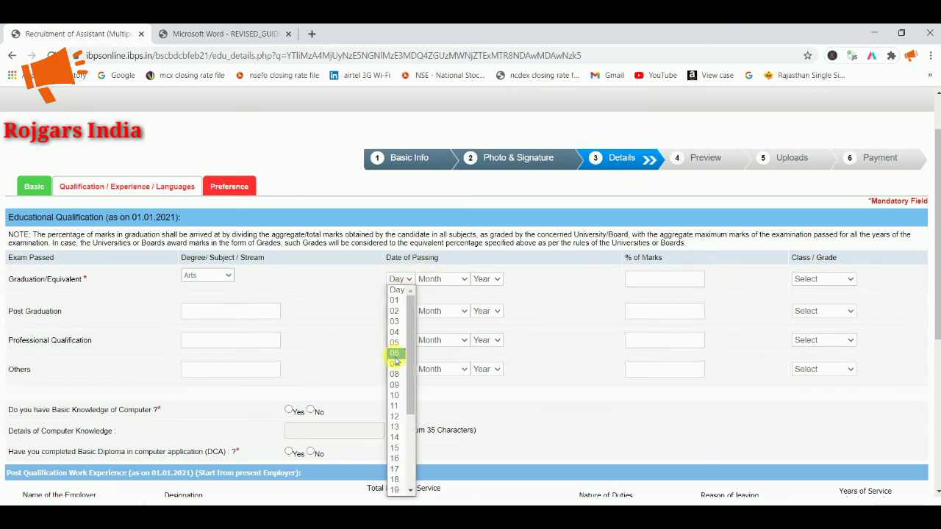
click(394, 353)
click(452, 287)
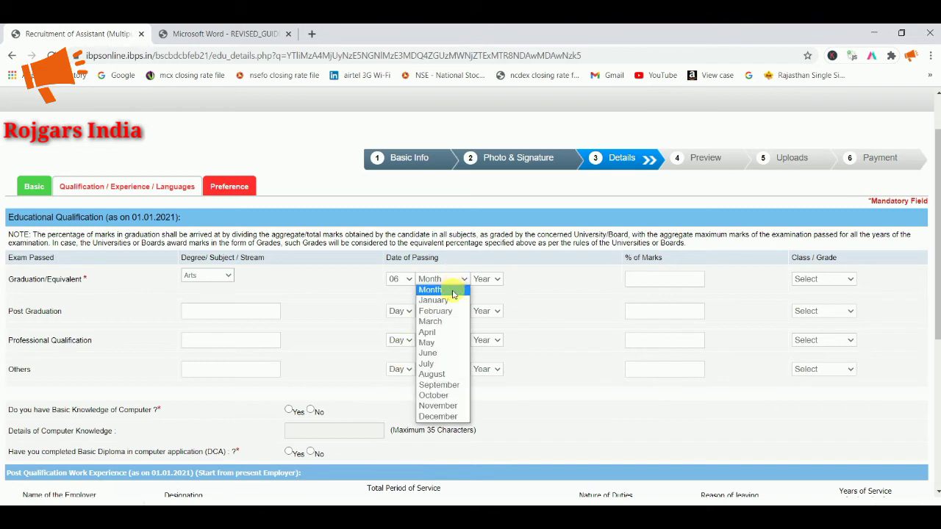
click(449, 365)
click(485, 279)
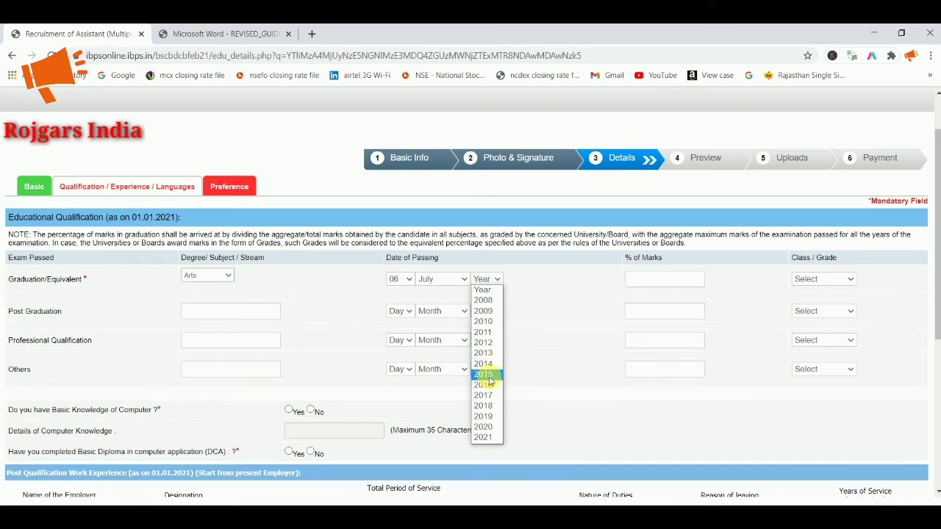
click(485, 374)
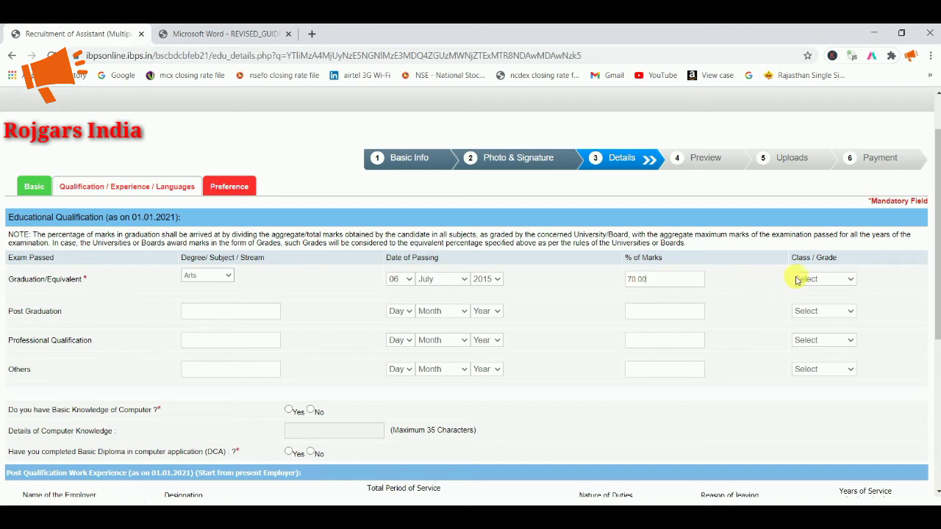
Step: Choose First Class as the graduation class
click(836, 284)
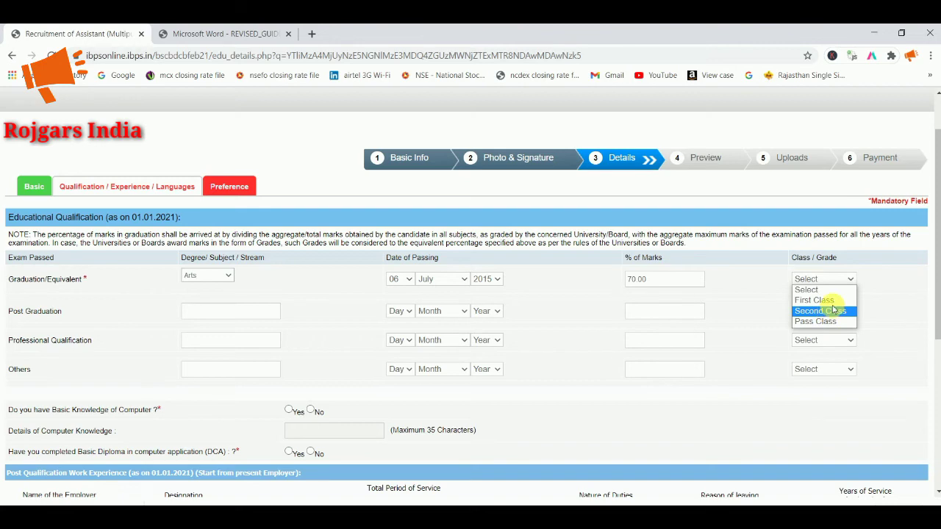
click(833, 302)
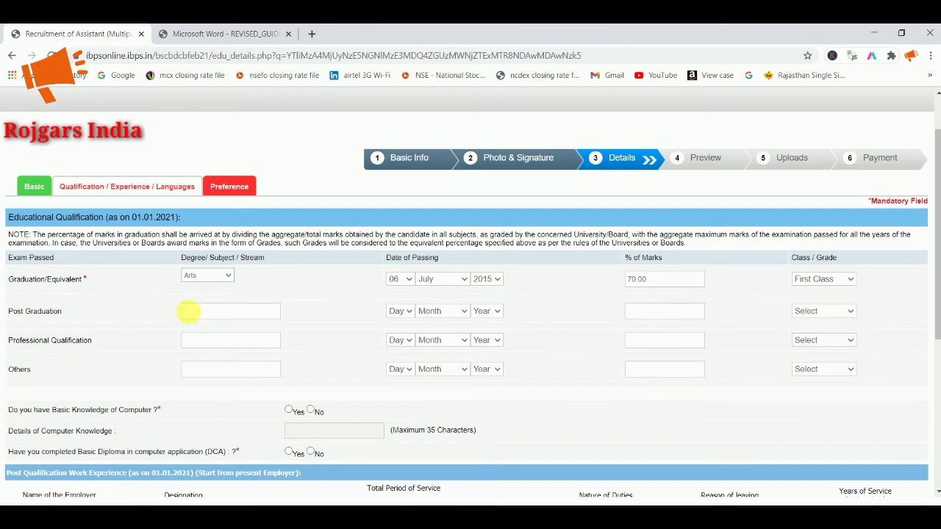
scroll(214, 311, down, 1)
scroll(339, 240, down, 1)
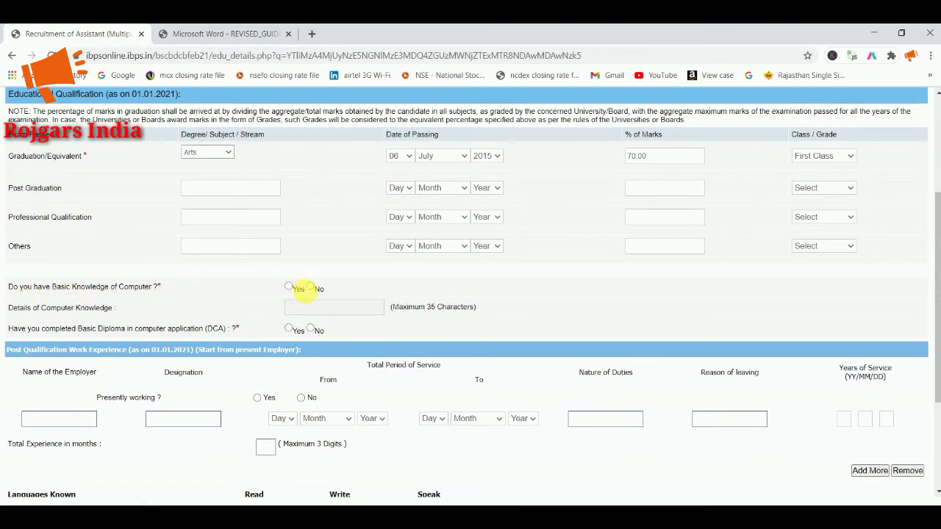
Step: Answer No to computer knowledge, the DCA diploma and presently working
click(289, 288)
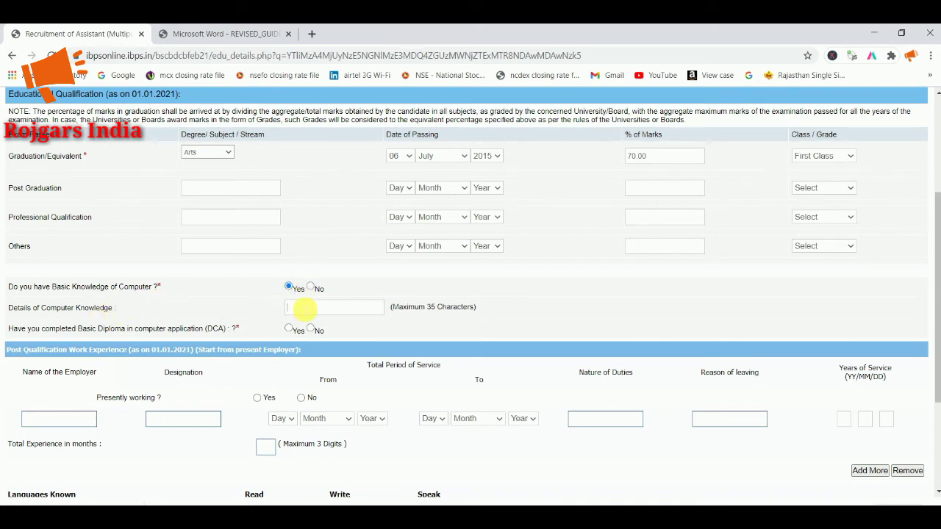
click(300, 310)
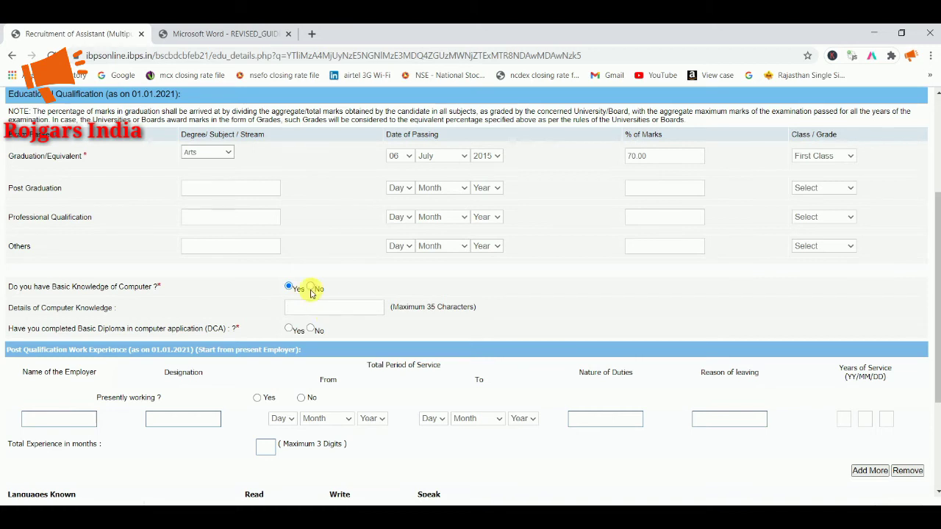
click(312, 289)
scroll(301, 324, down, 1)
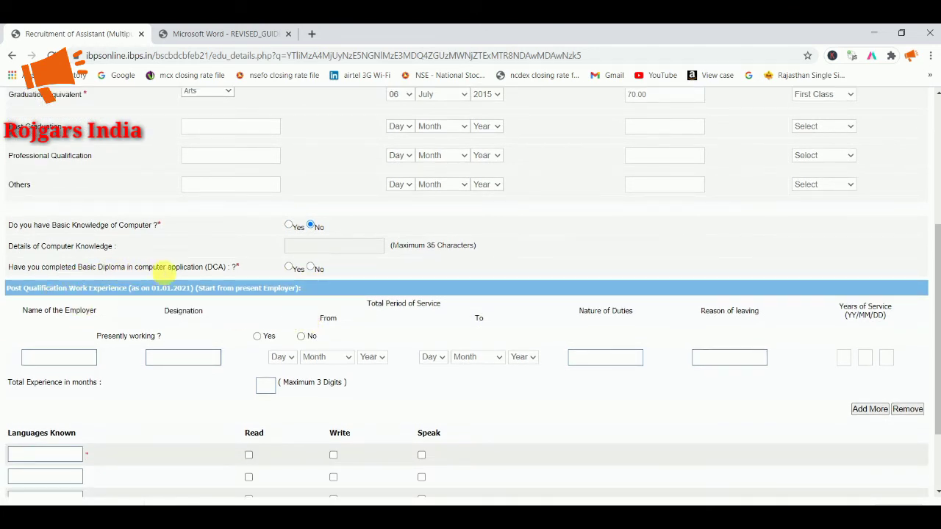
click(311, 268)
scroll(324, 272, down, 2)
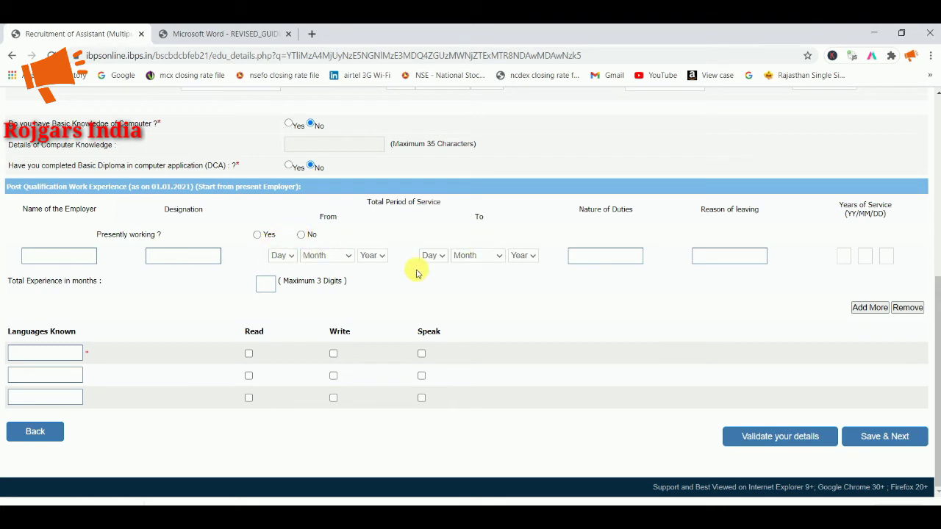
click(300, 236)
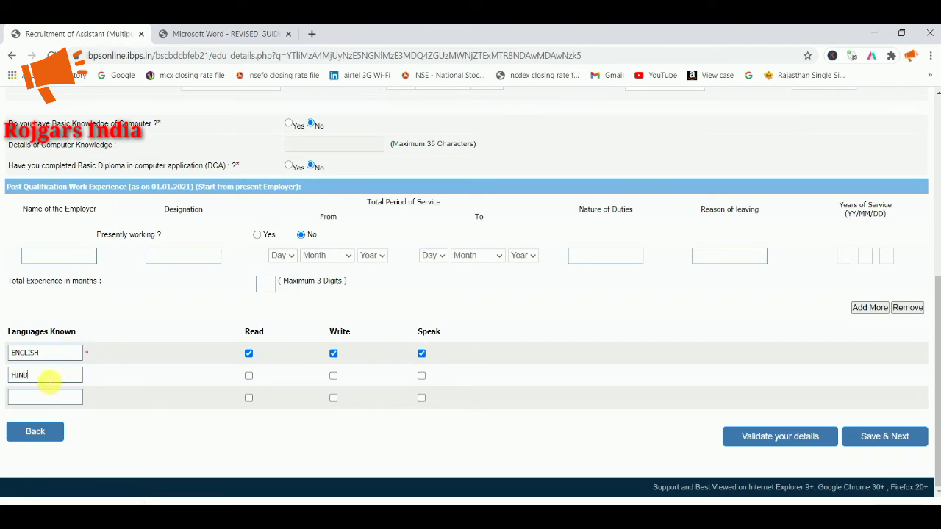
Step: Tick Read, Write and Speak for HINDI under Languages Known
click(249, 375)
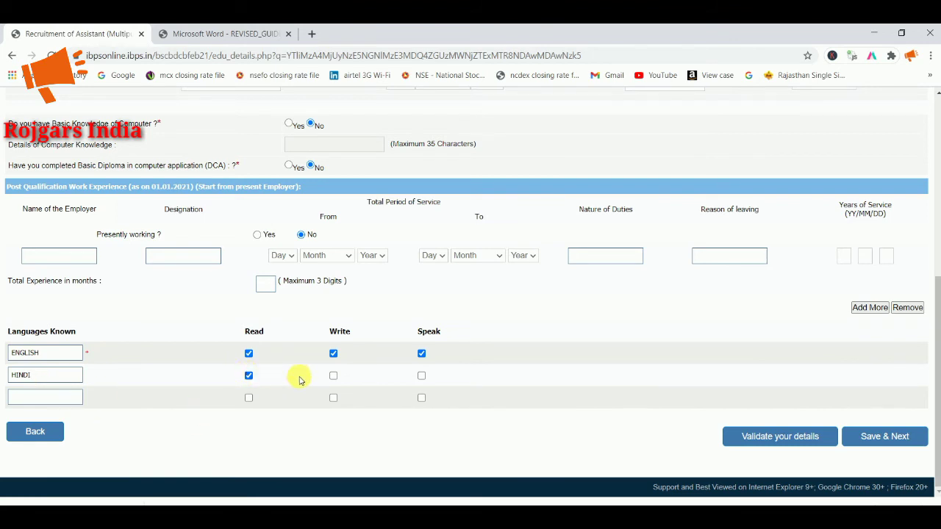
click(333, 375)
click(421, 375)
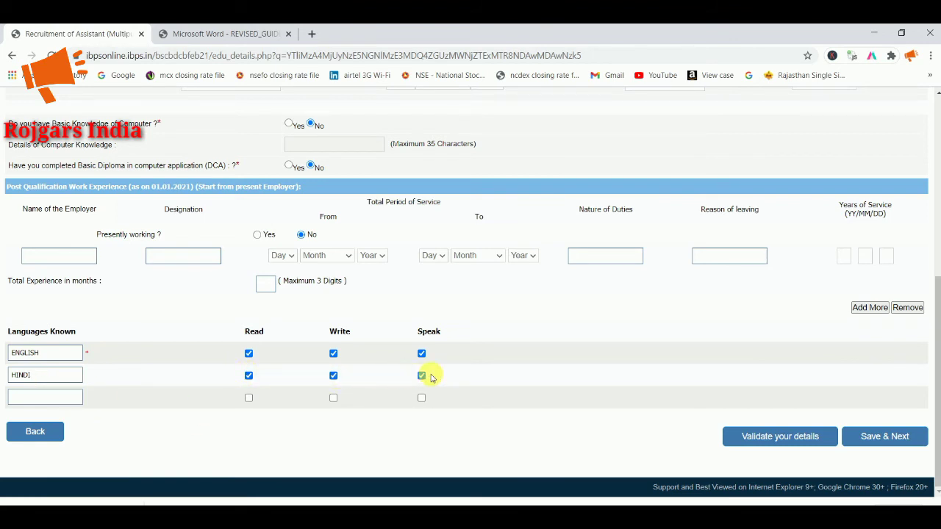
Step: After validation errors, answer Yes to computer knowledge and DCA, with details RSCIT
click(768, 446)
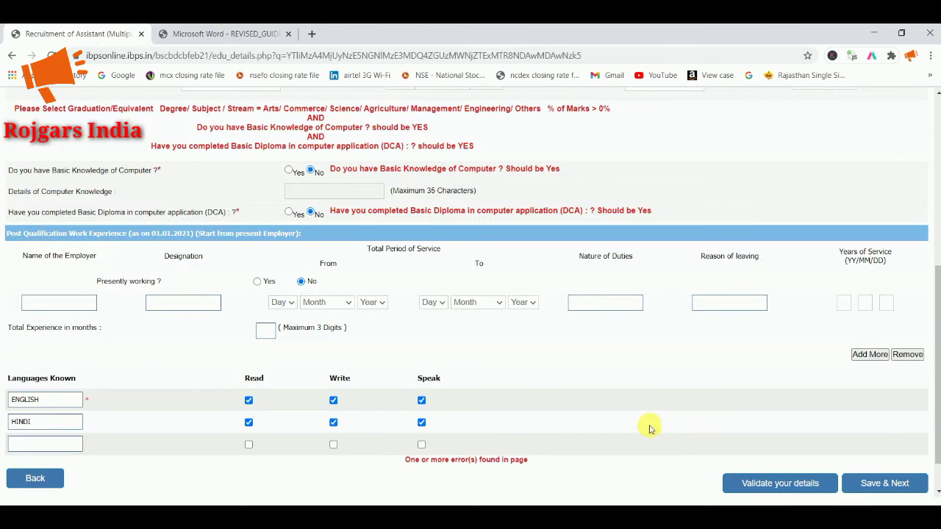
scroll(506, 348, up, 3)
scroll(507, 349, down, 1)
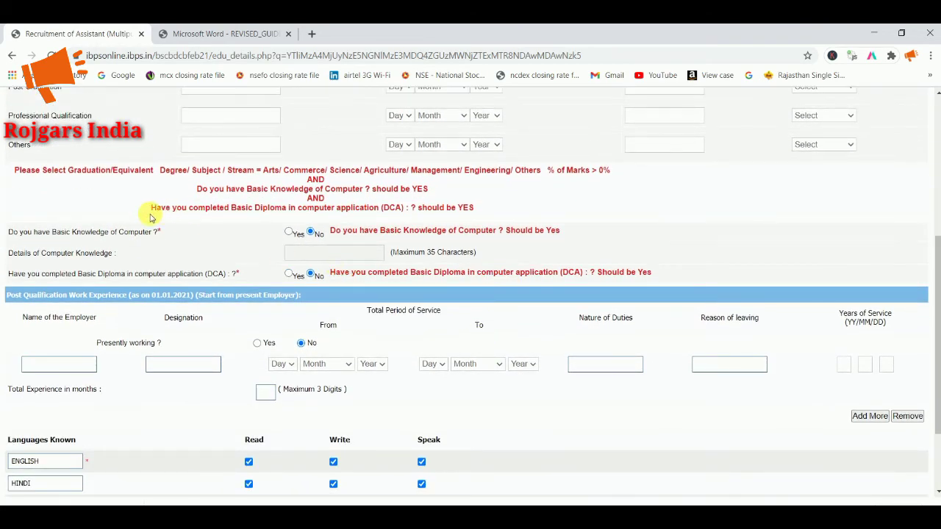
scroll(287, 191, up, 1)
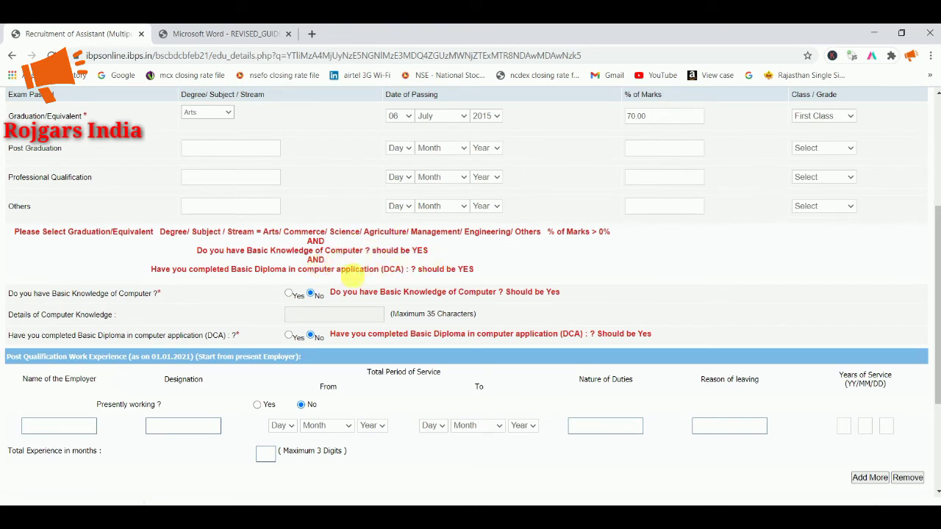
click(289, 293)
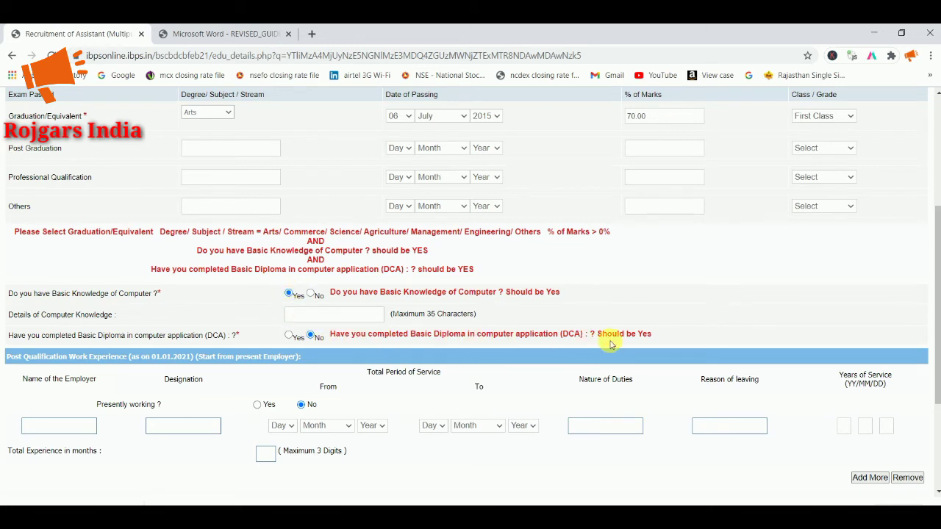
click(291, 335)
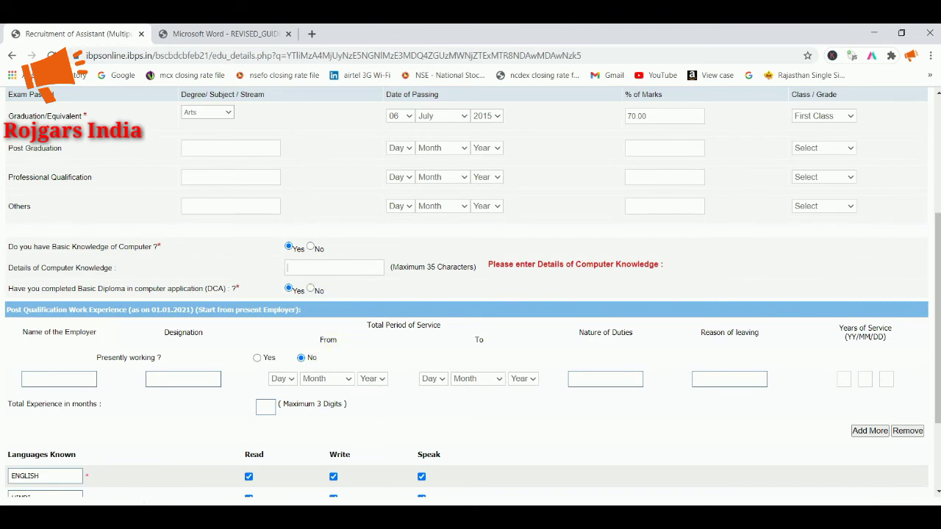
text(RSCIT)
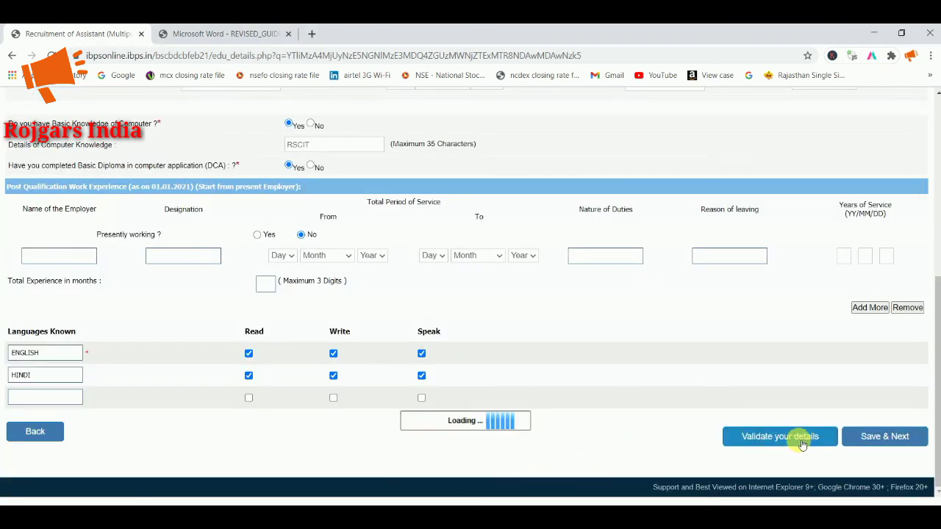
Step: Re-validate the qualification details, dismiss the message, and save the qualifications
click(802, 444)
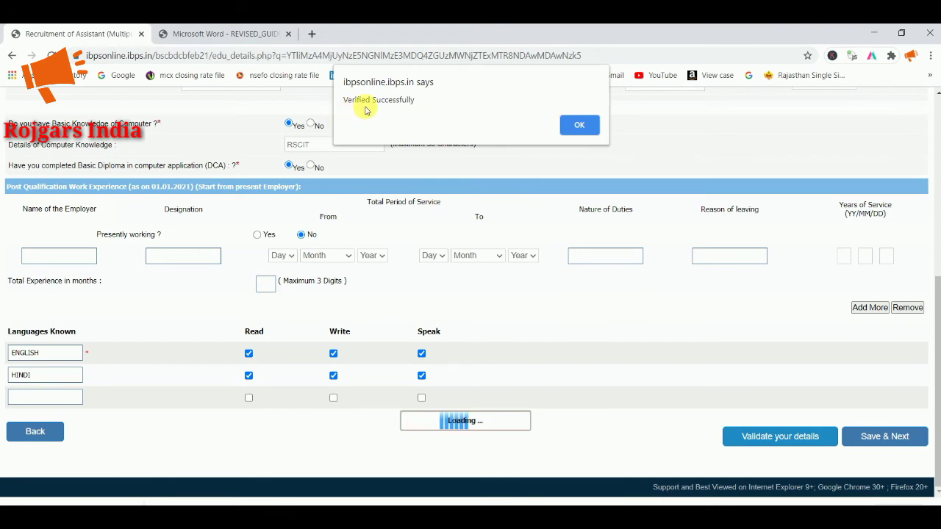
click(572, 129)
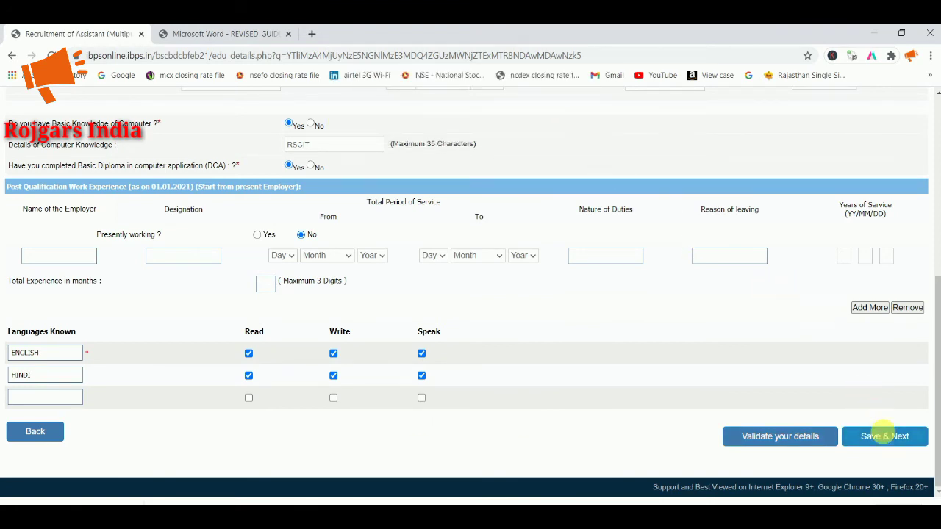
click(884, 435)
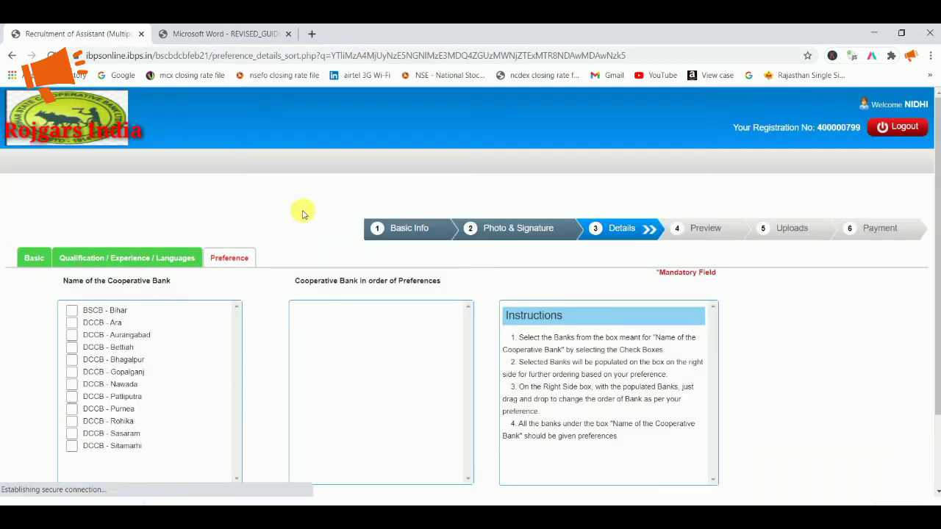
Step: Tick the cooperative banks in order, moving DCCB - Bettiah after Bhagalpur
scroll(290, 220, down, 2)
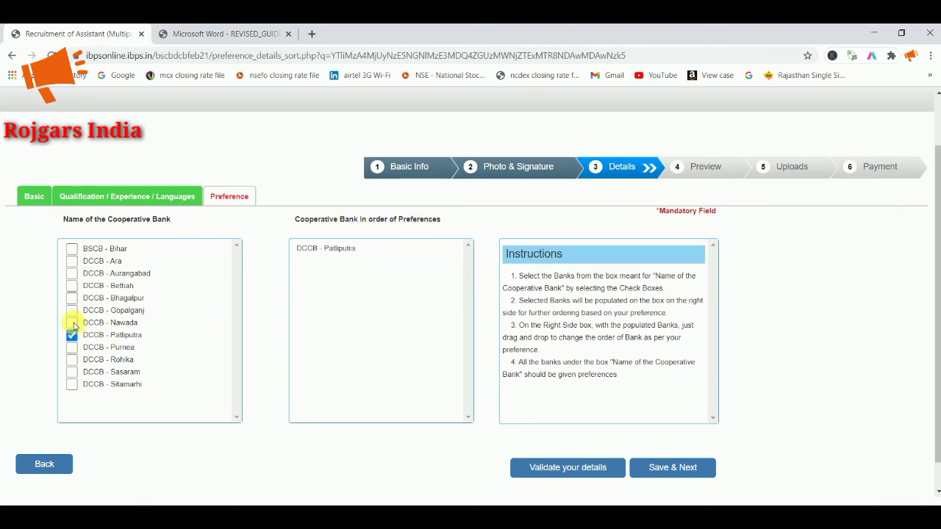
click(72, 286)
click(71, 273)
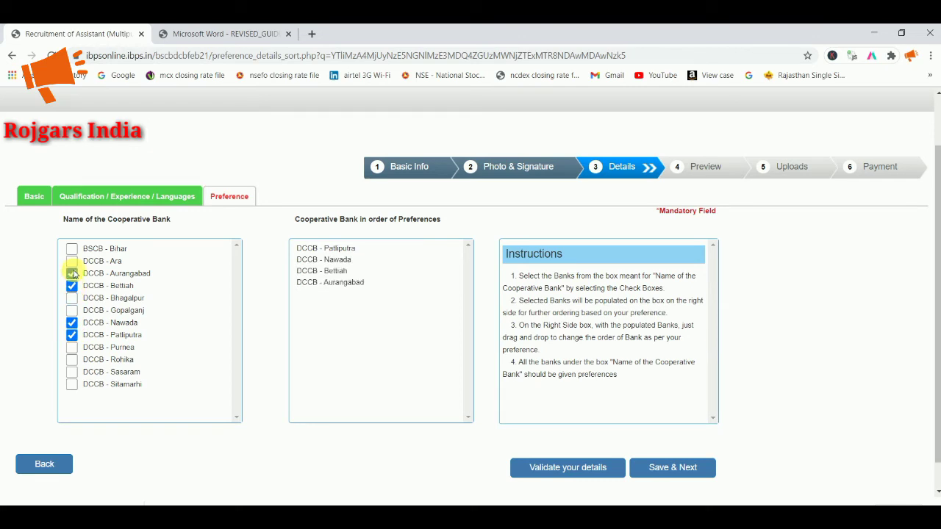
click(72, 261)
click(71, 249)
click(72, 286)
click(72, 298)
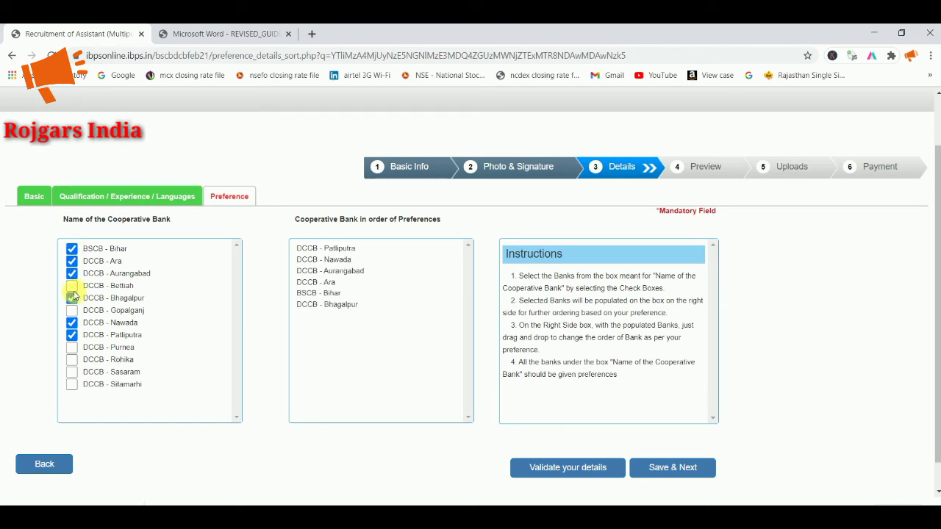
click(72, 286)
click(72, 310)
click(72, 347)
click(72, 360)
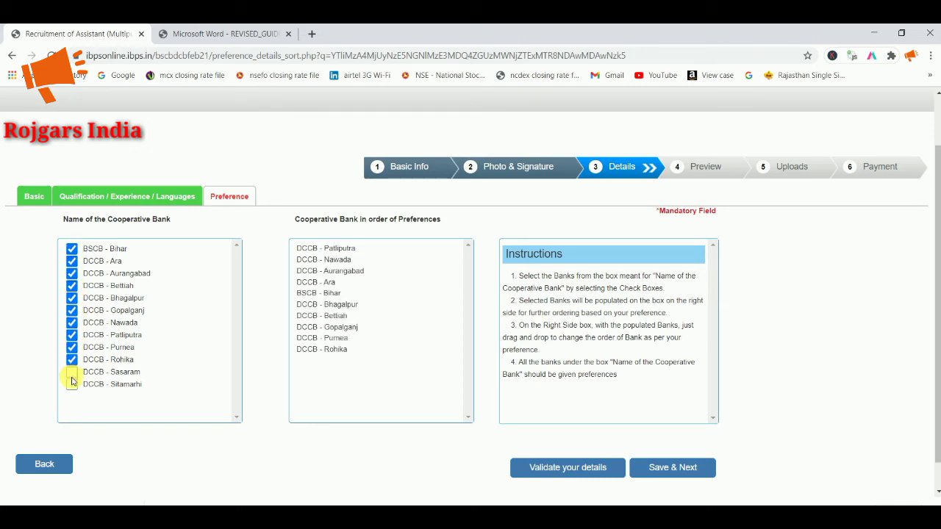
click(72, 372)
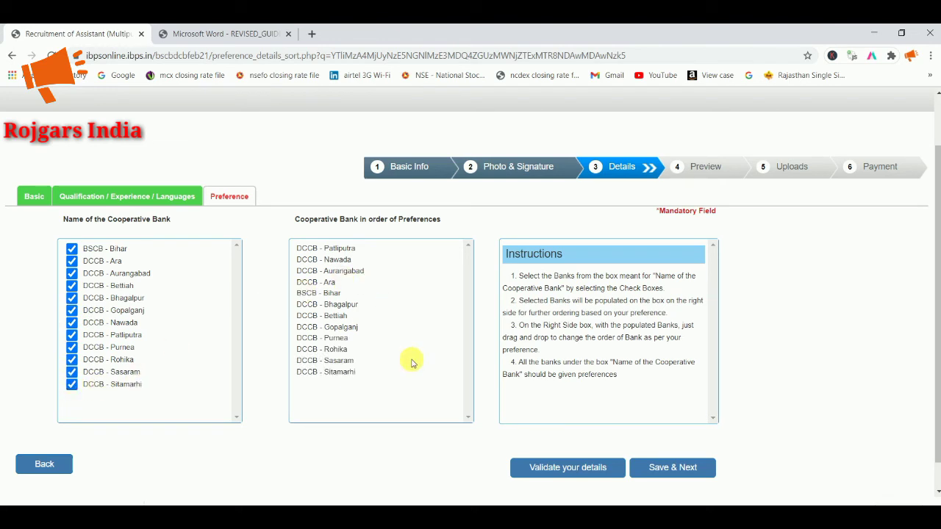
Step: Validate the bank preferences and save them to reach the registration preview
click(564, 470)
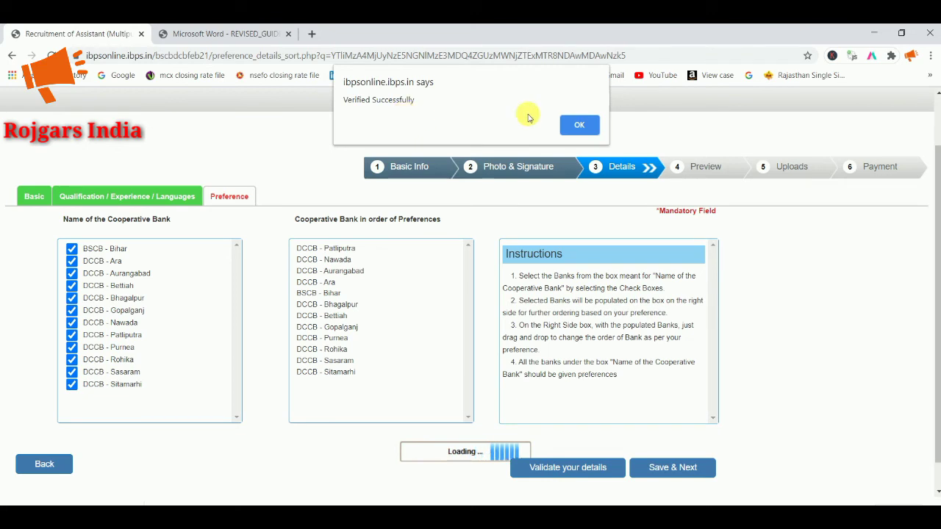
click(584, 125)
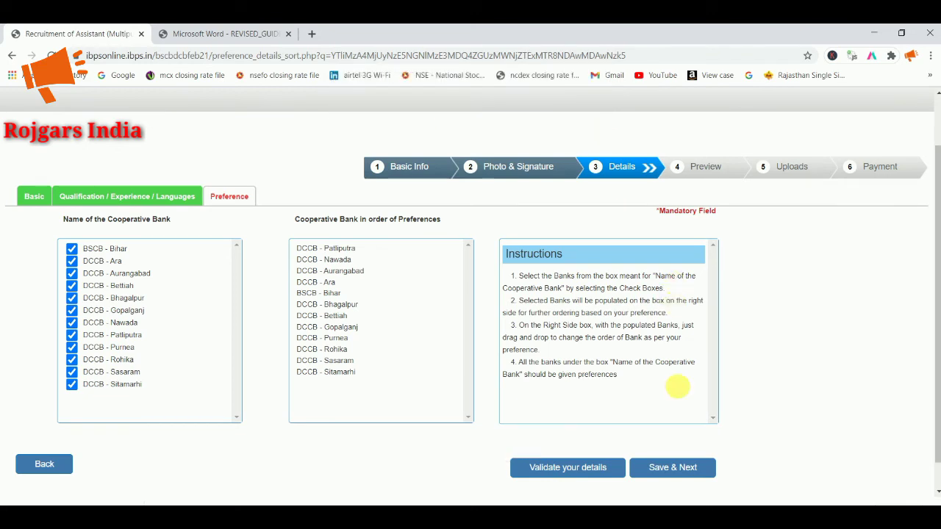
click(673, 468)
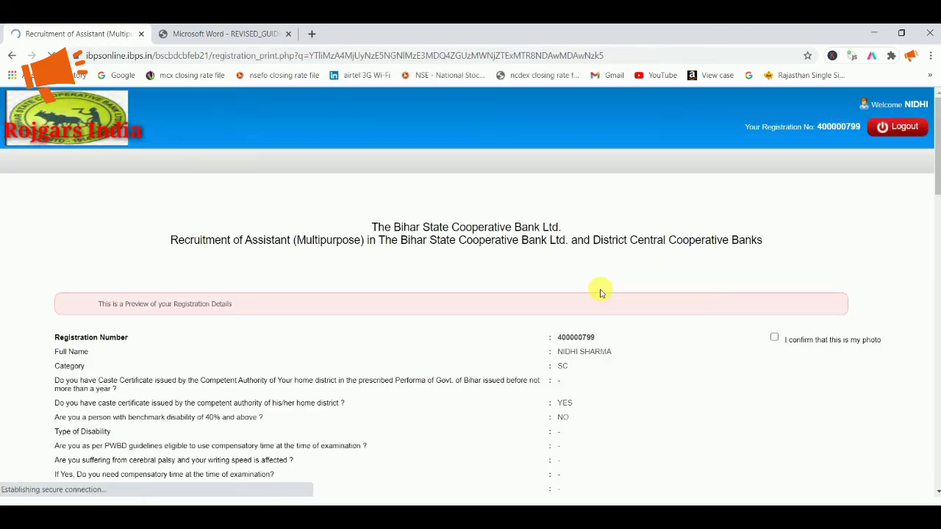
Step: Review the application preview and confirm the shown photo is yours
scroll(599, 290, down, 2)
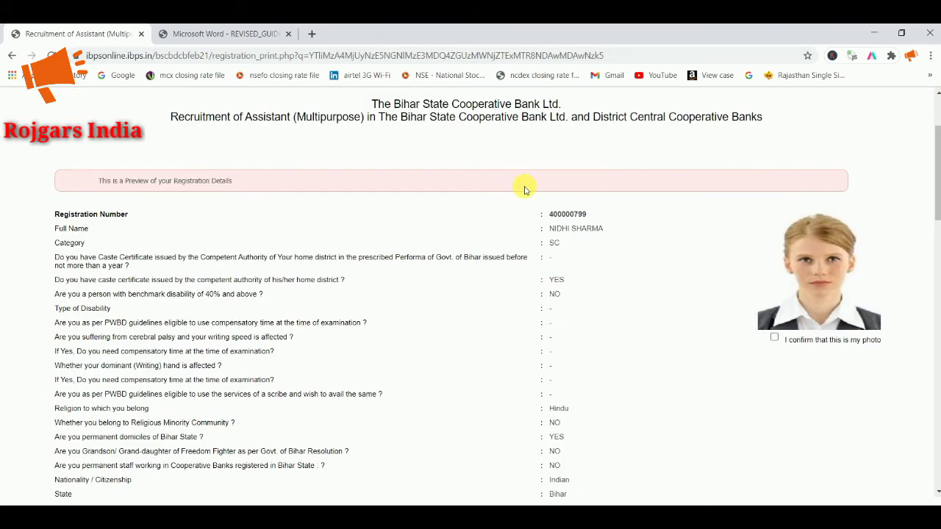
scroll(502, 239, down, 4)
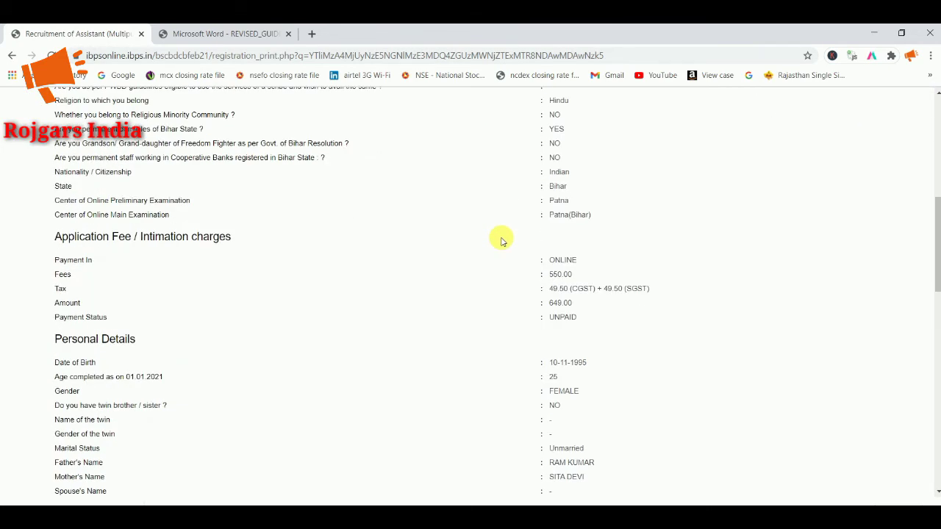
scroll(502, 241, down, 15)
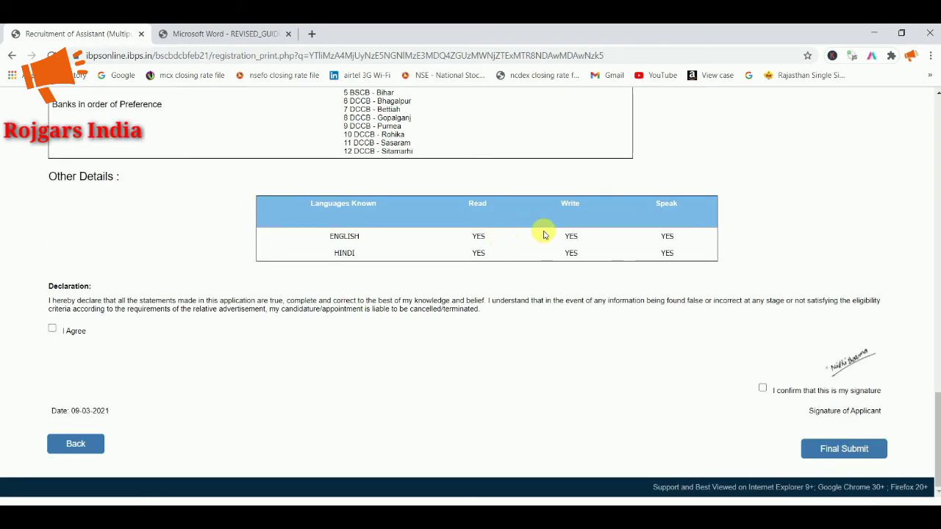
scroll(541, 243, up, 20)
scroll(742, 316, down, 2)
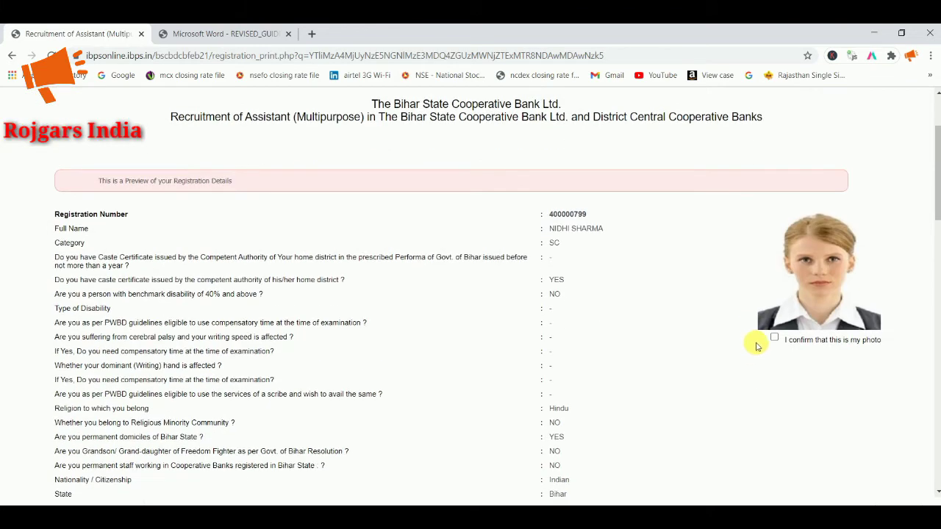
click(773, 335)
Step: Agree to the declaration, confirm the signature, and final-submit the application
scroll(478, 276, down, 1)
scroll(468, 272, down, 15)
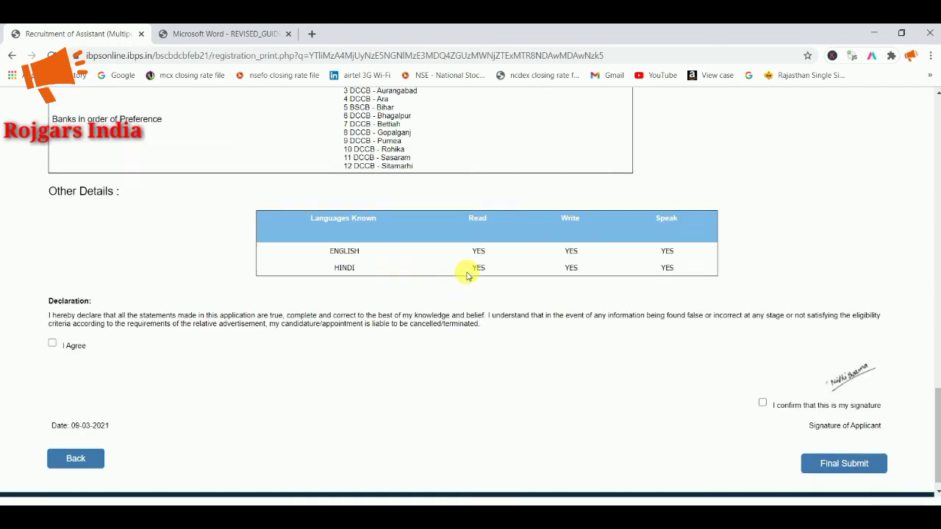
click(52, 329)
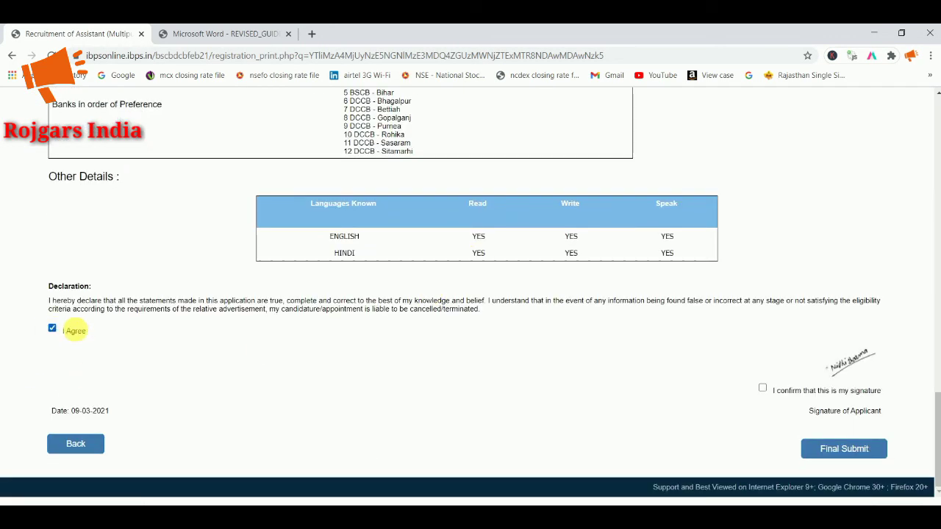
click(762, 388)
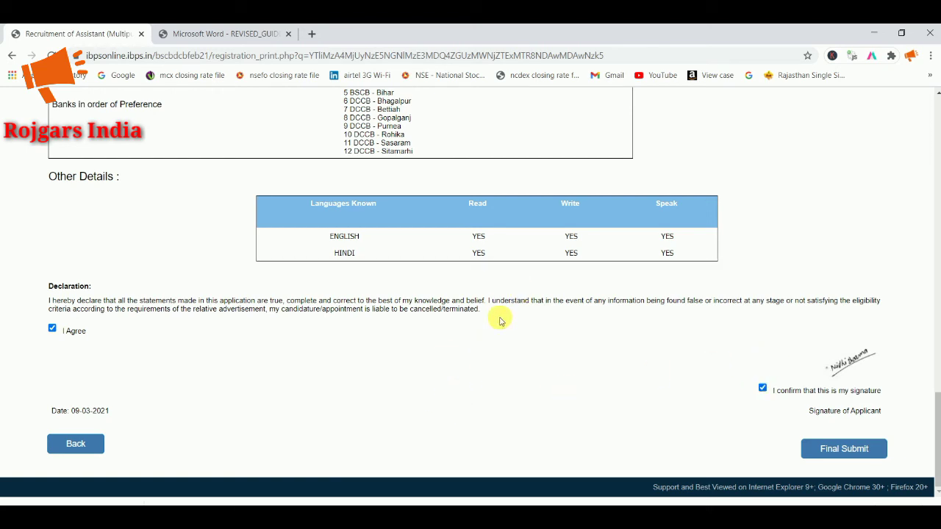
click(856, 450)
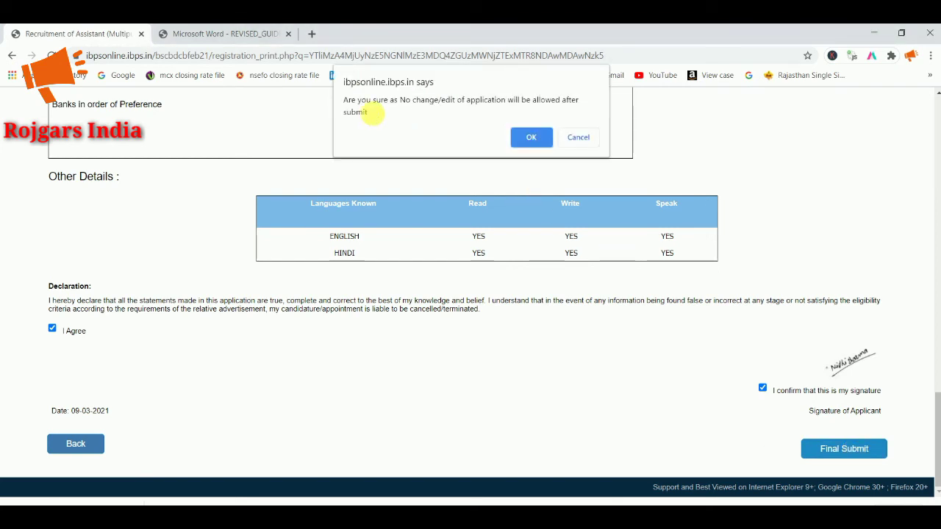
click(529, 136)
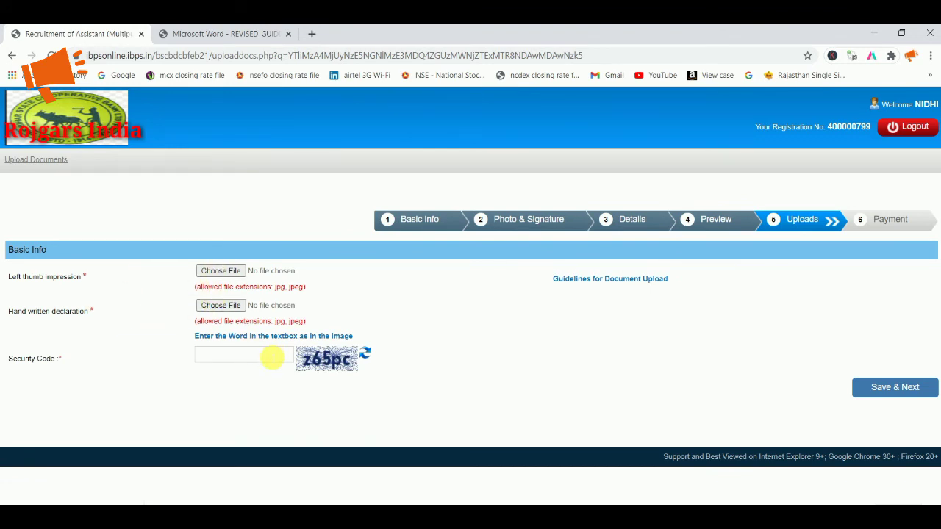
click(599, 280)
scroll(456, 279, down, 5)
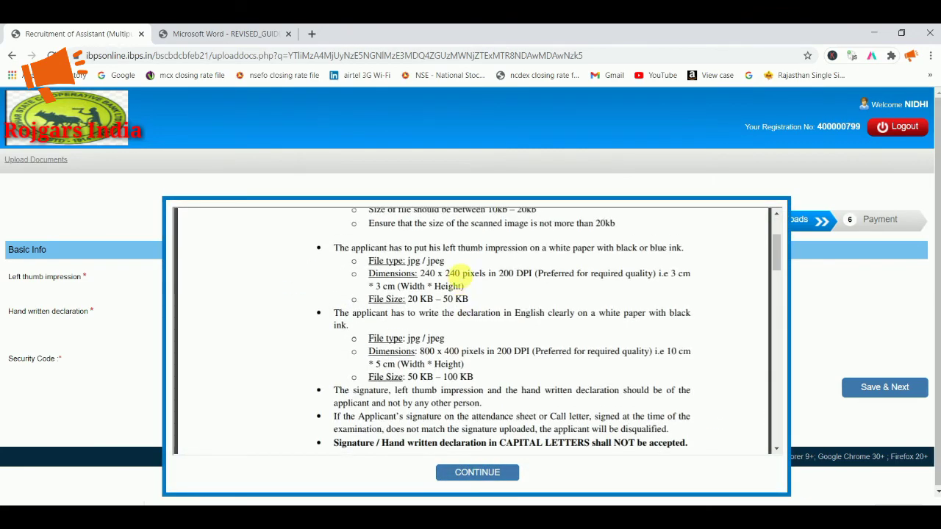
scroll(453, 273, up, 1)
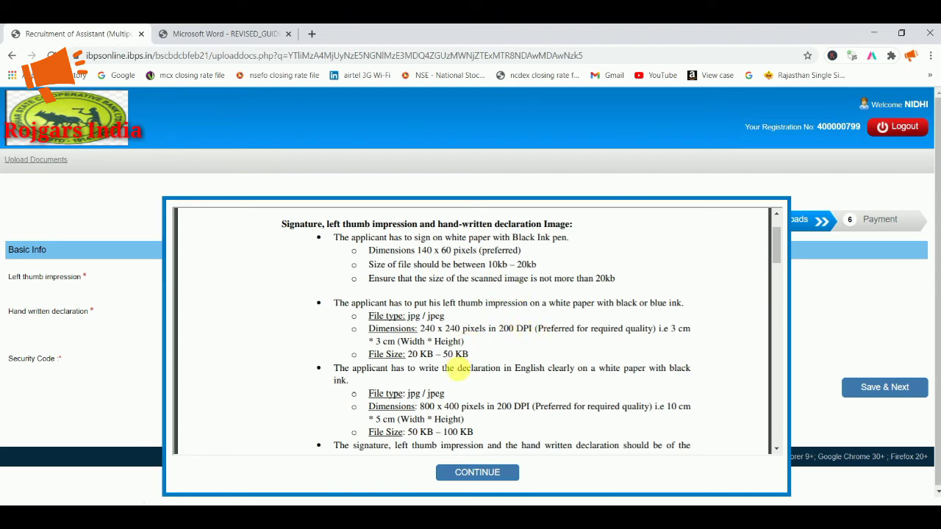
scroll(441, 389, down, 1)
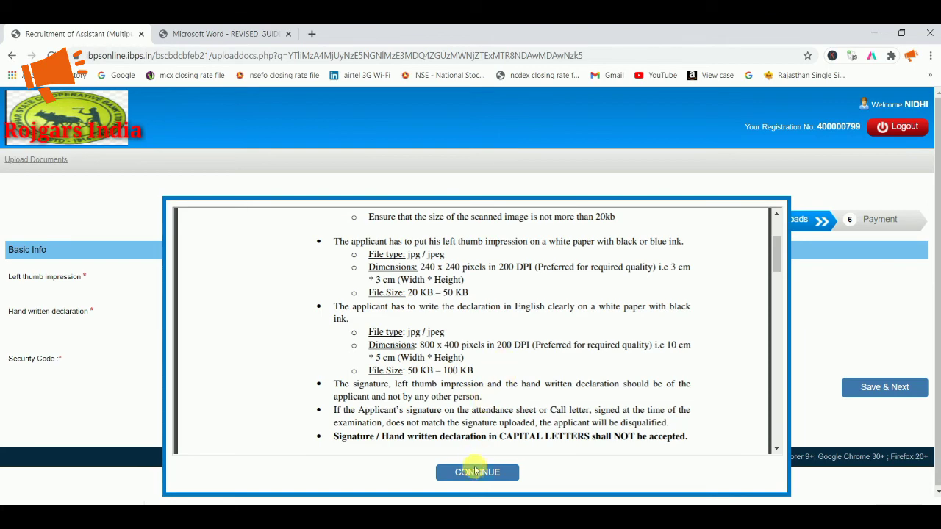
scroll(478, 441, down, 2)
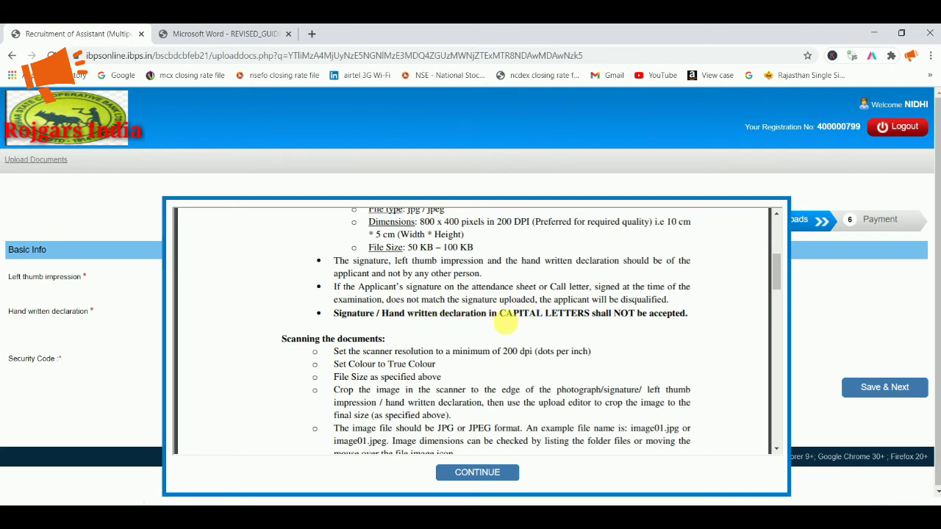
scroll(505, 322, down, 3)
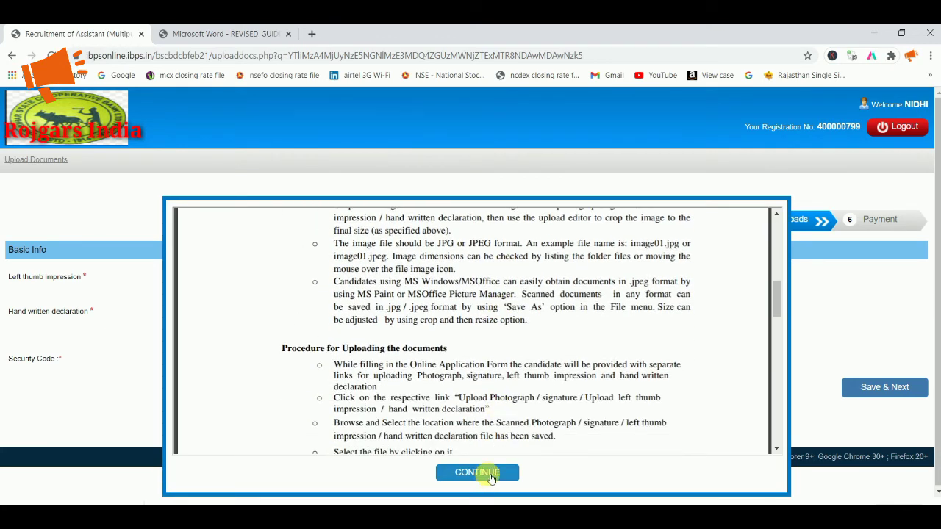
click(490, 475)
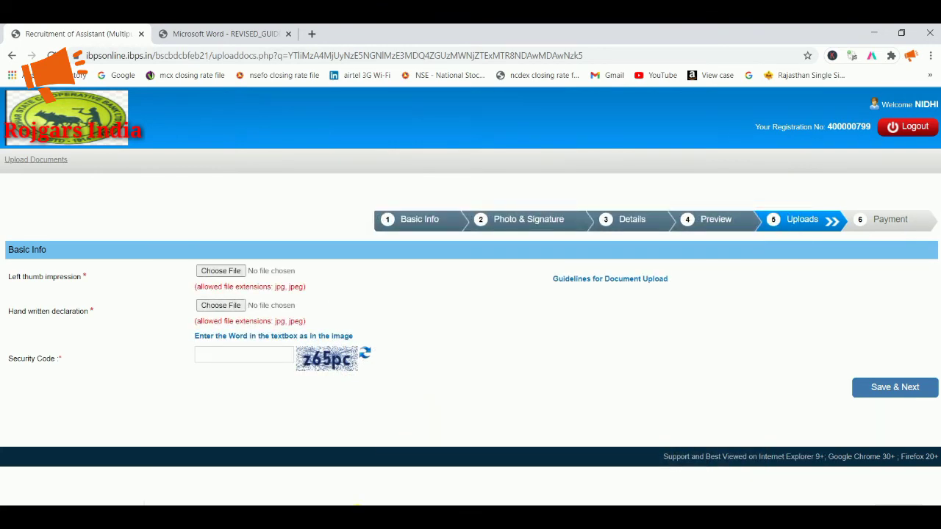
Step: Upload nidhiTHUB.jpg as the left thumb impression and accept its preview
click(225, 272)
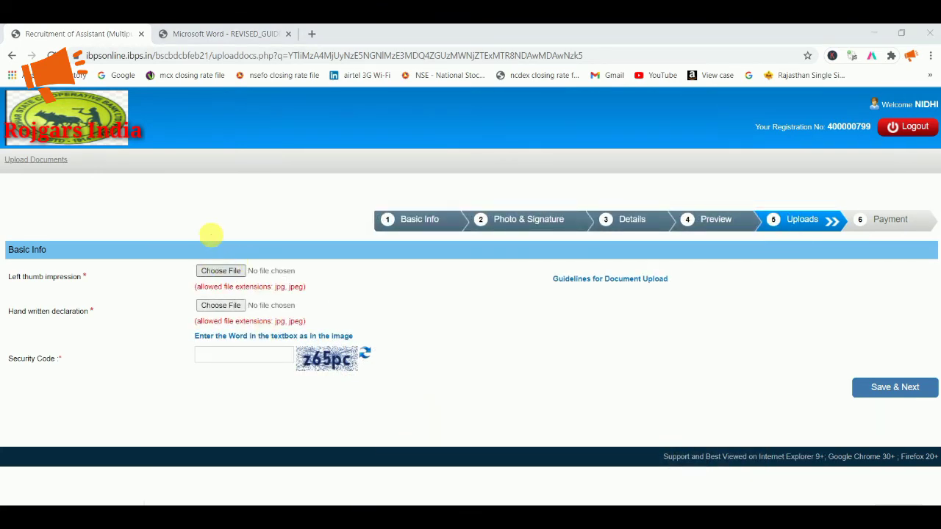
click(231, 125)
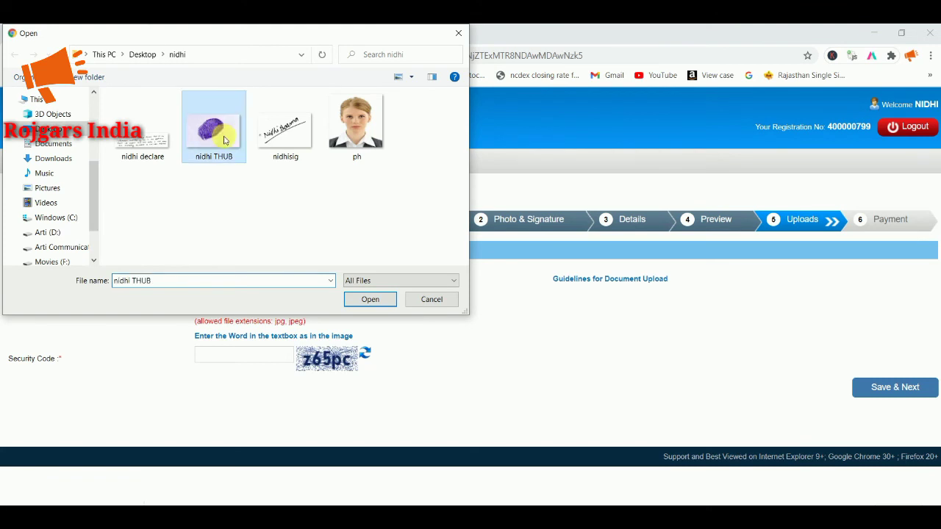
click(368, 298)
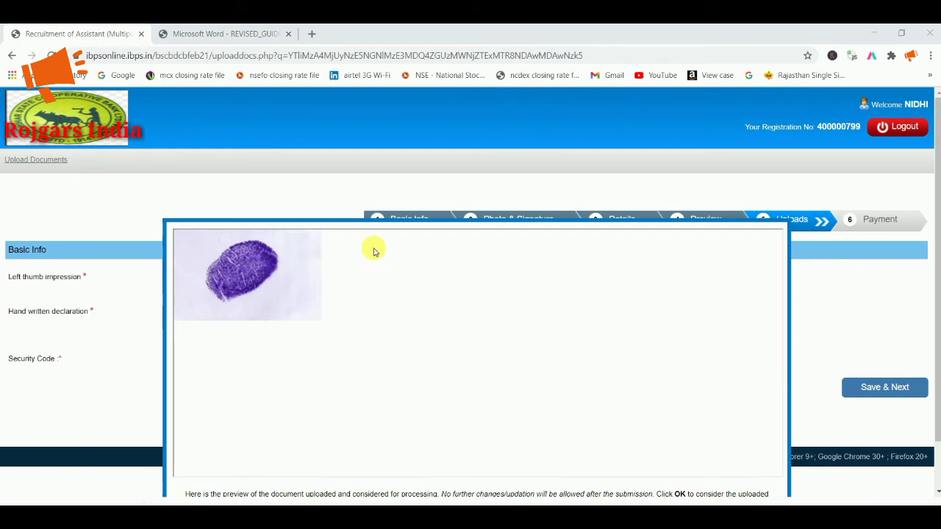
scroll(378, 253, down, 2)
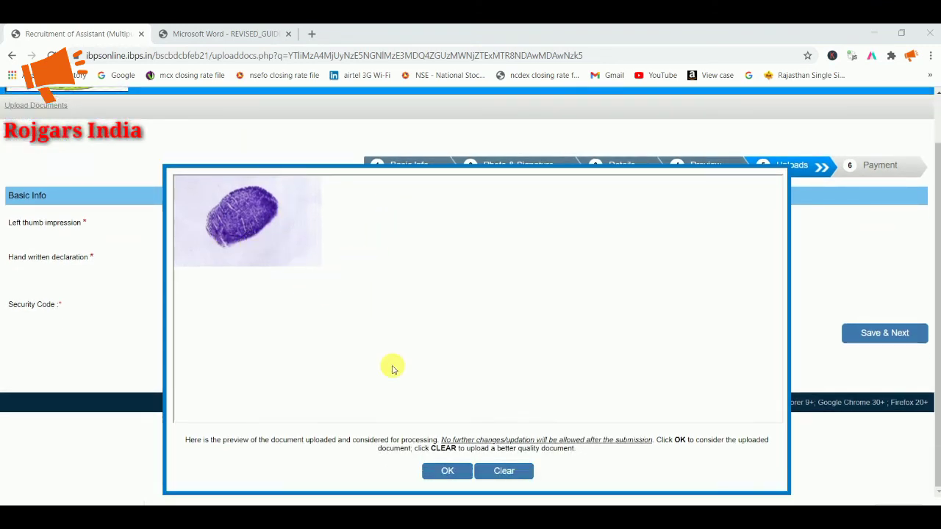
click(448, 471)
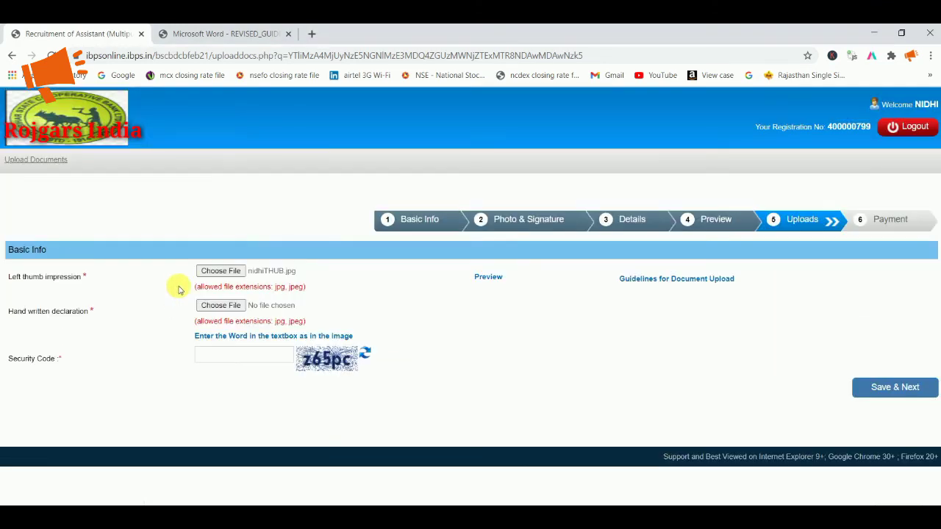
Step: Upload nidhideclare.jpg as the handwritten declaration, then save the uploads and confirm
click(225, 306)
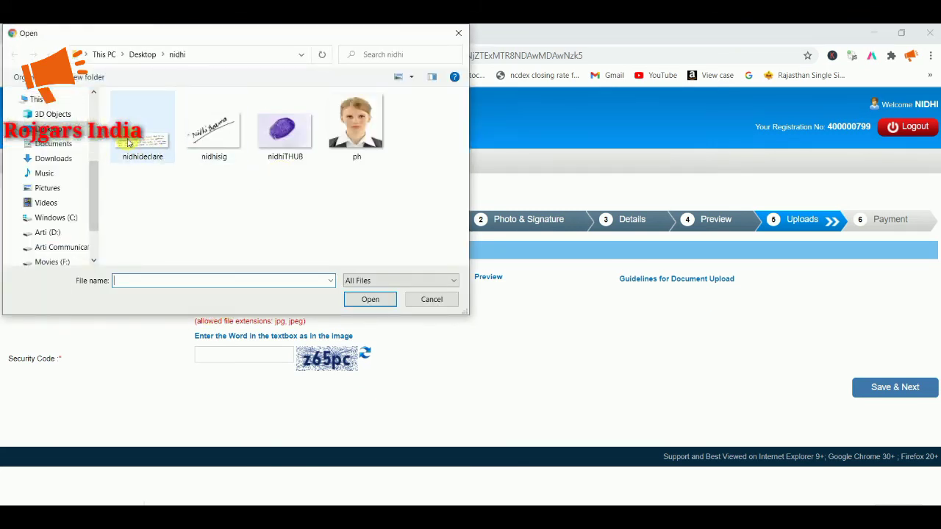
click(128, 141)
click(367, 298)
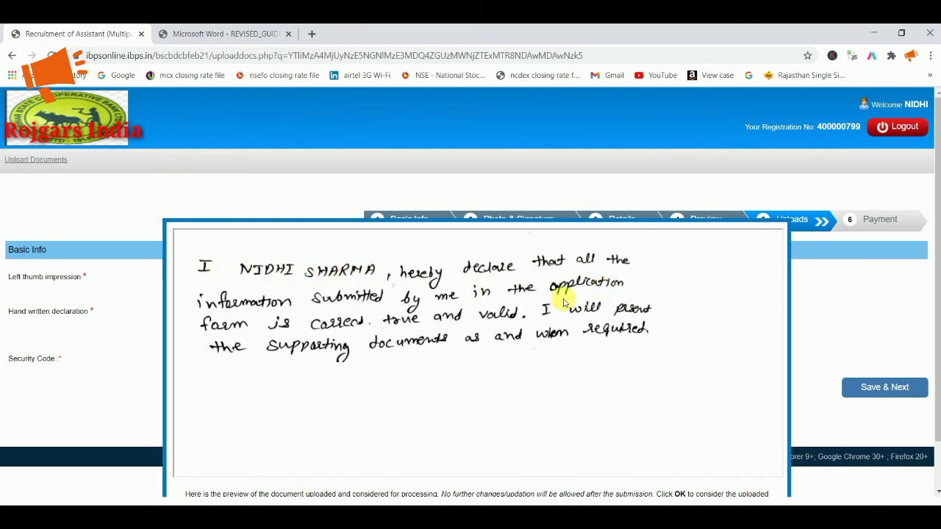
scroll(466, 349, down, 1)
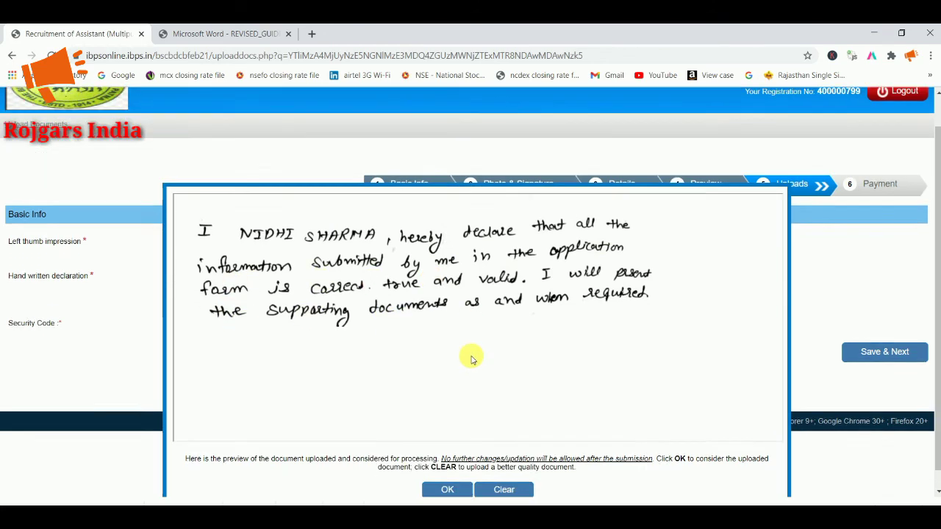
click(455, 471)
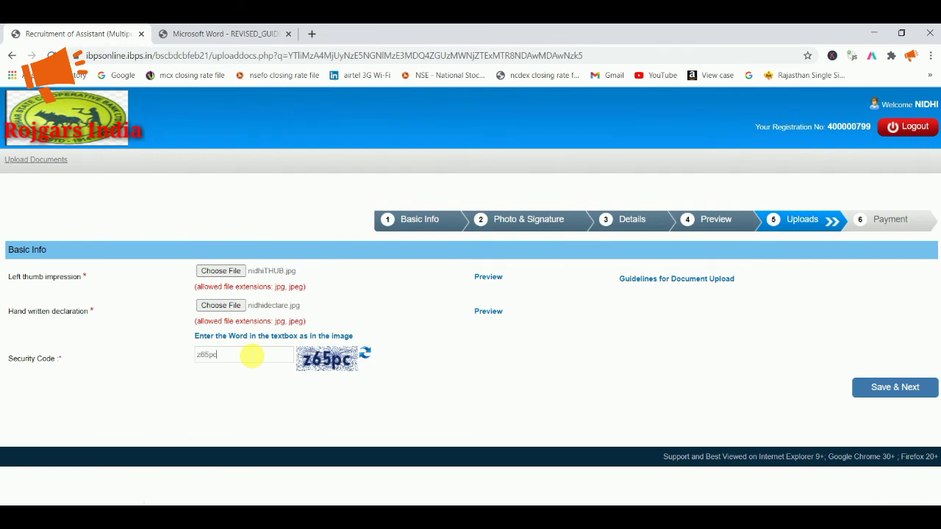
click(898, 388)
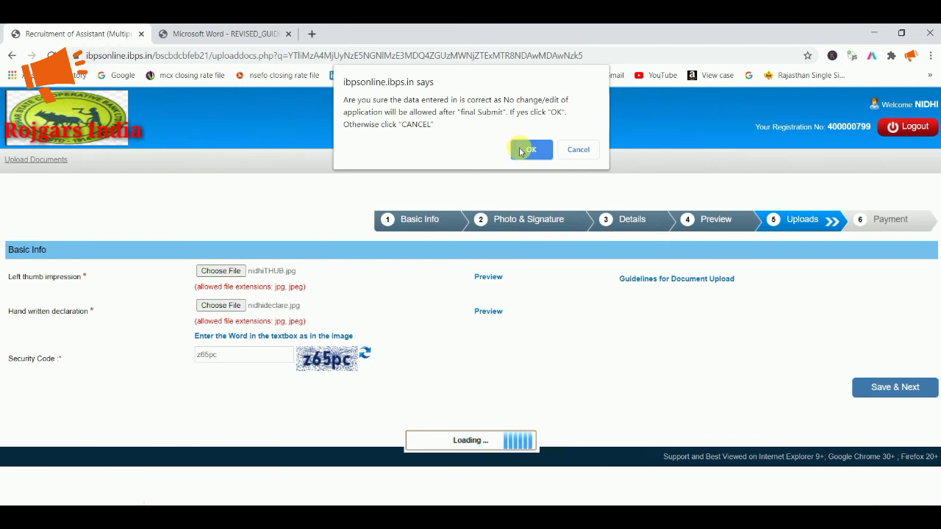
click(526, 151)
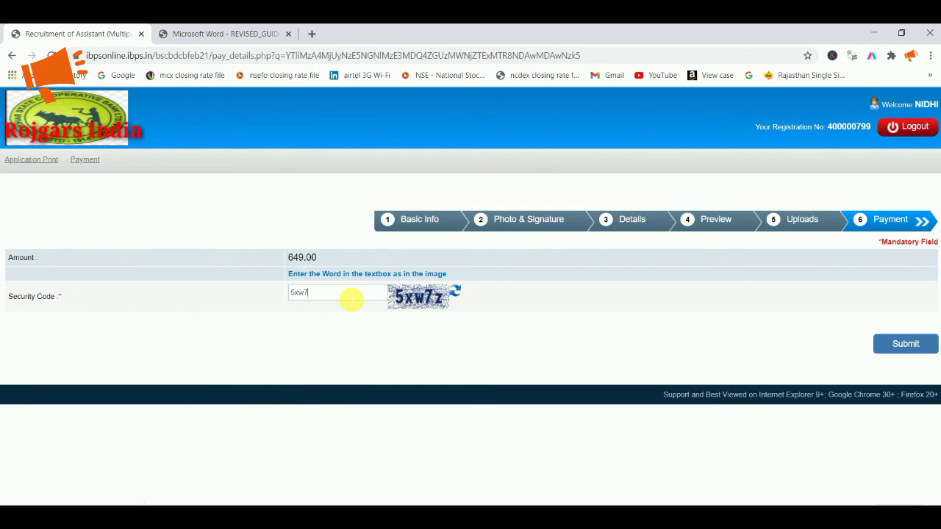
Step: Submit the 649.00 fee step and confirm to go to the BillDesk gateway
click(880, 344)
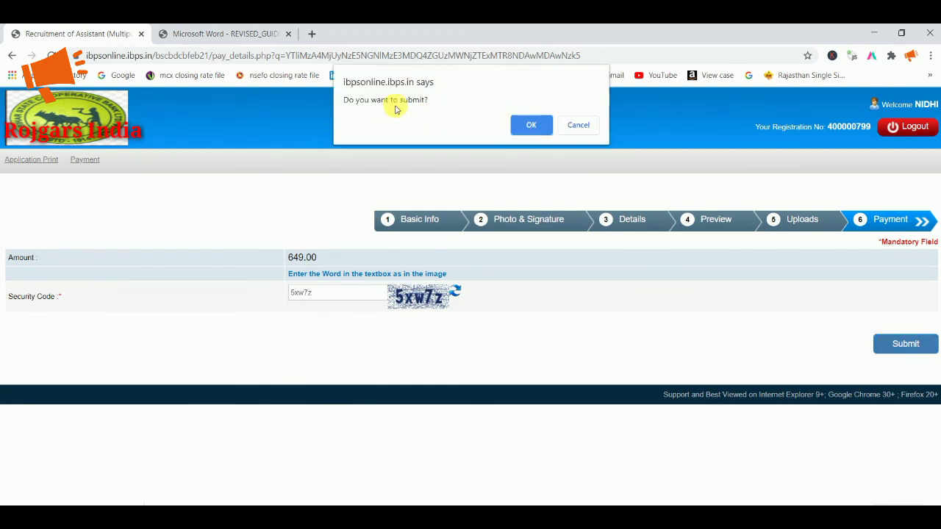
click(519, 125)
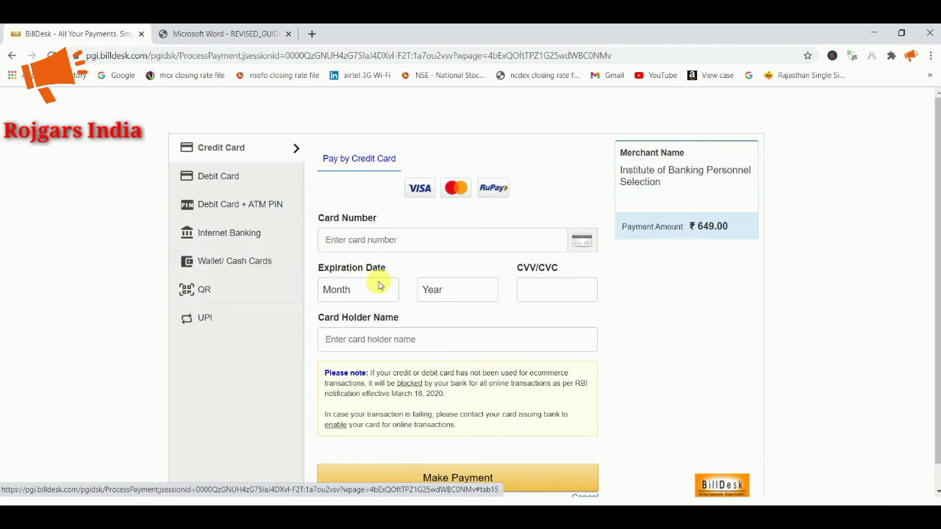
Step: Close the BillDesk tab and switch to the Bihar State Co-operative Bank site
scroll(482, 286, down, 1)
scroll(476, 297, up, 1)
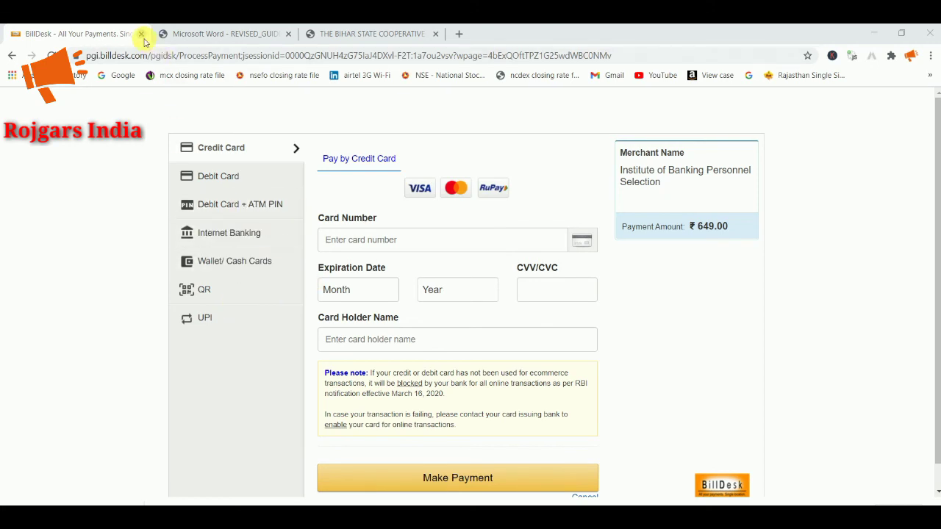
click(141, 34)
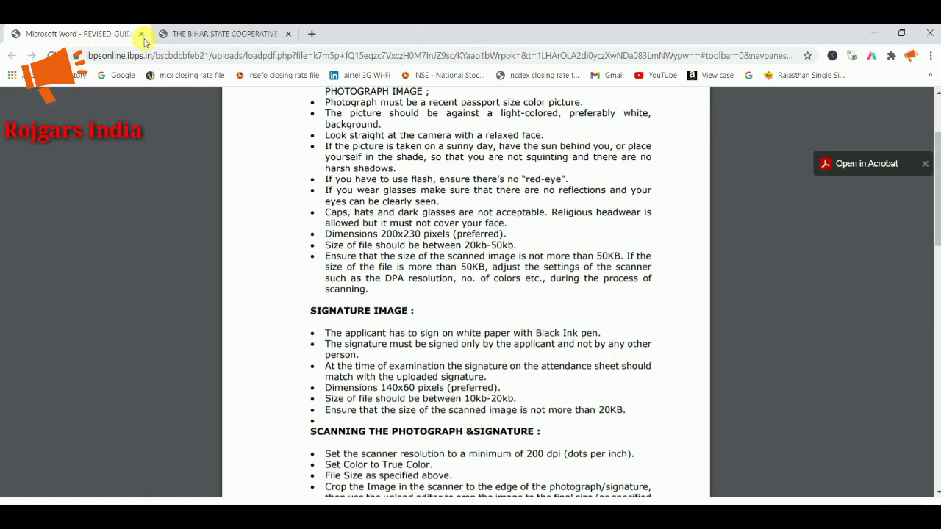
click(189, 37)
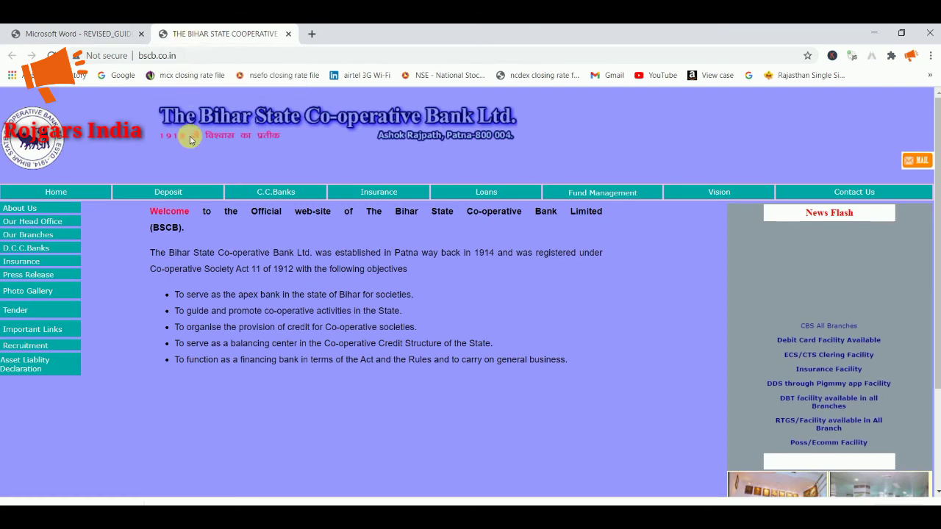